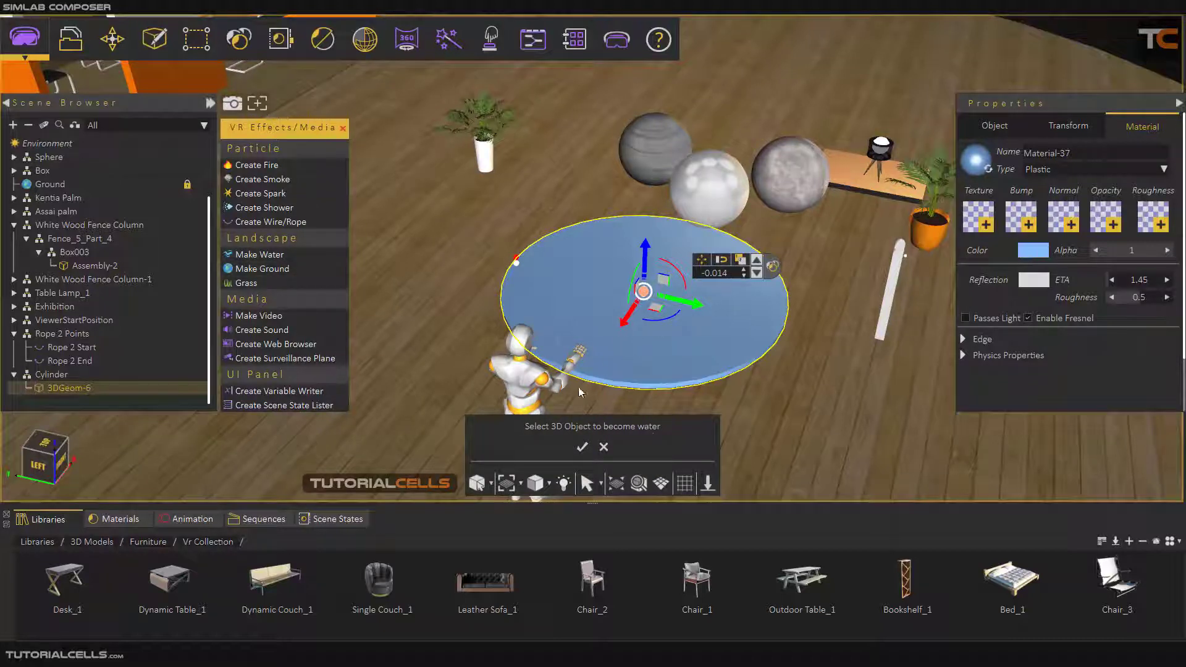
# Step: Convert the selected blue cylinder into VR water and inspect it in the desktop VR viewer
pyautogui.click(583, 446)
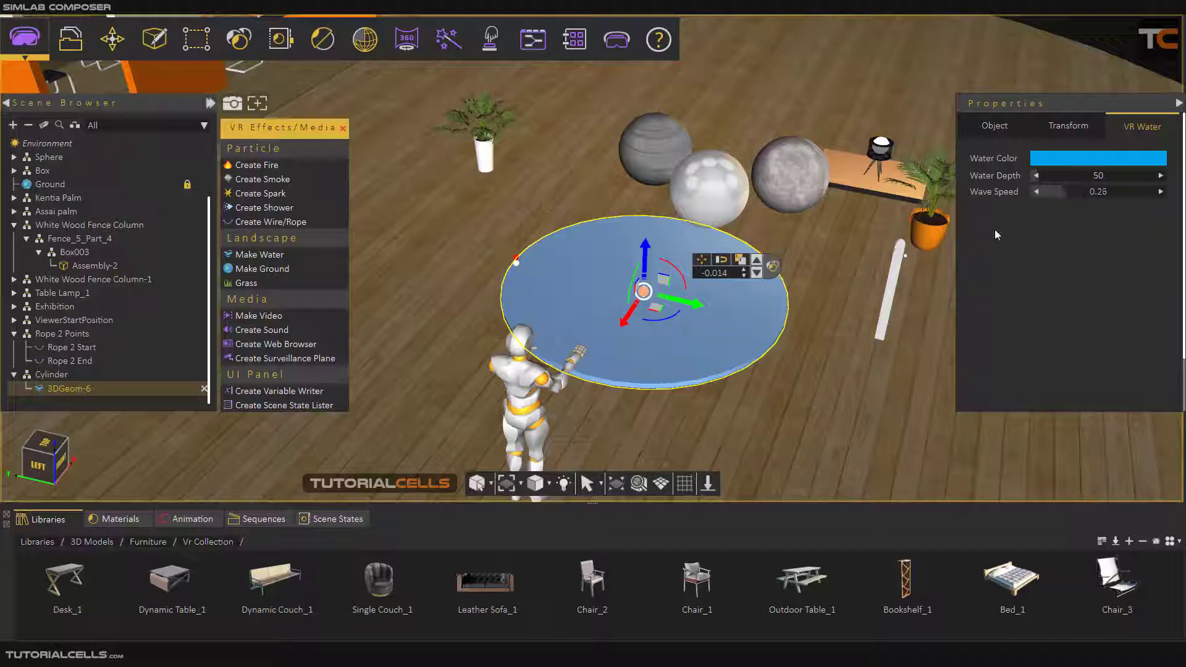
pyautogui.click(615, 44)
pyautogui.click(629, 86)
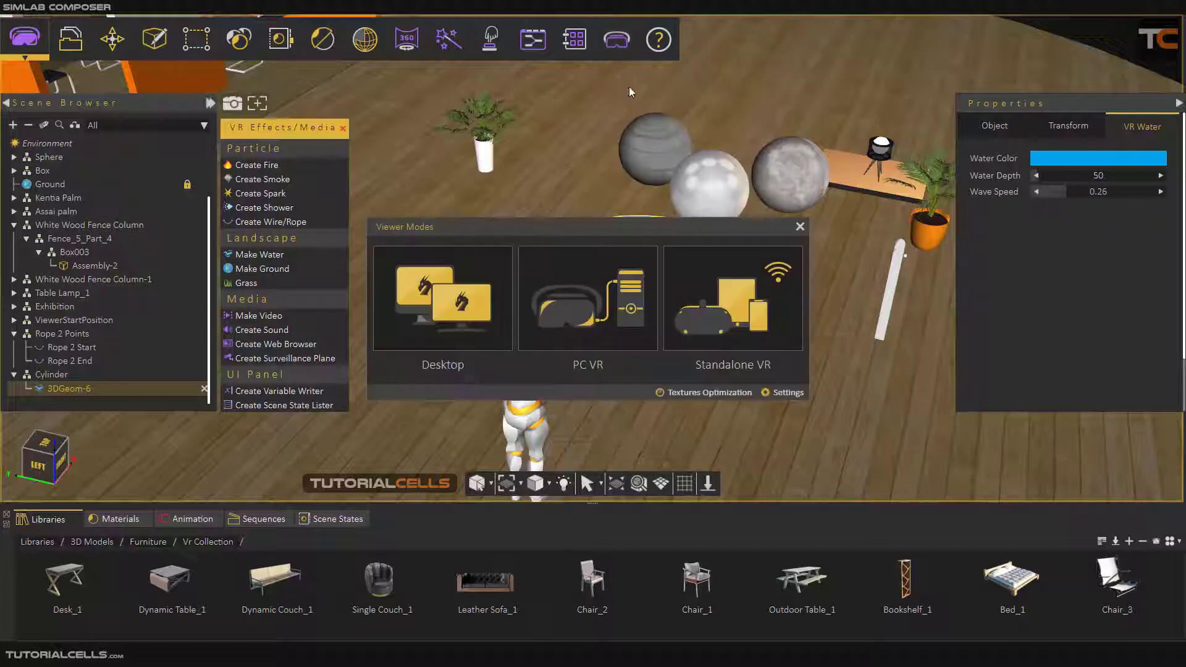
pyautogui.click(466, 316)
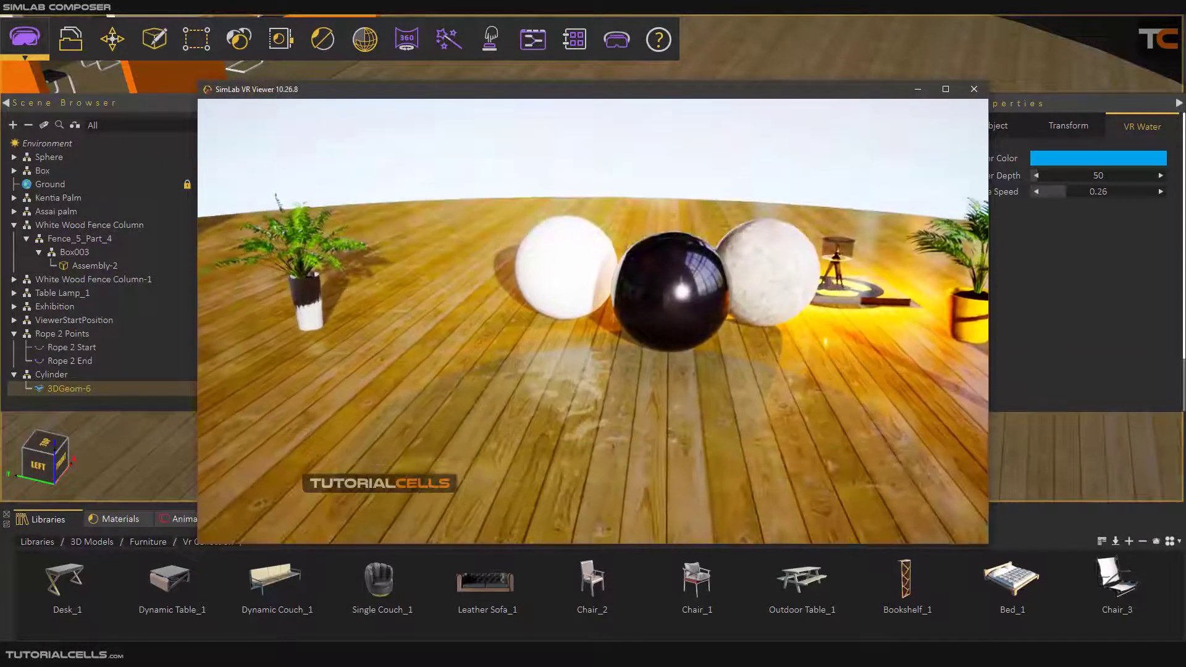
pyautogui.press('w')
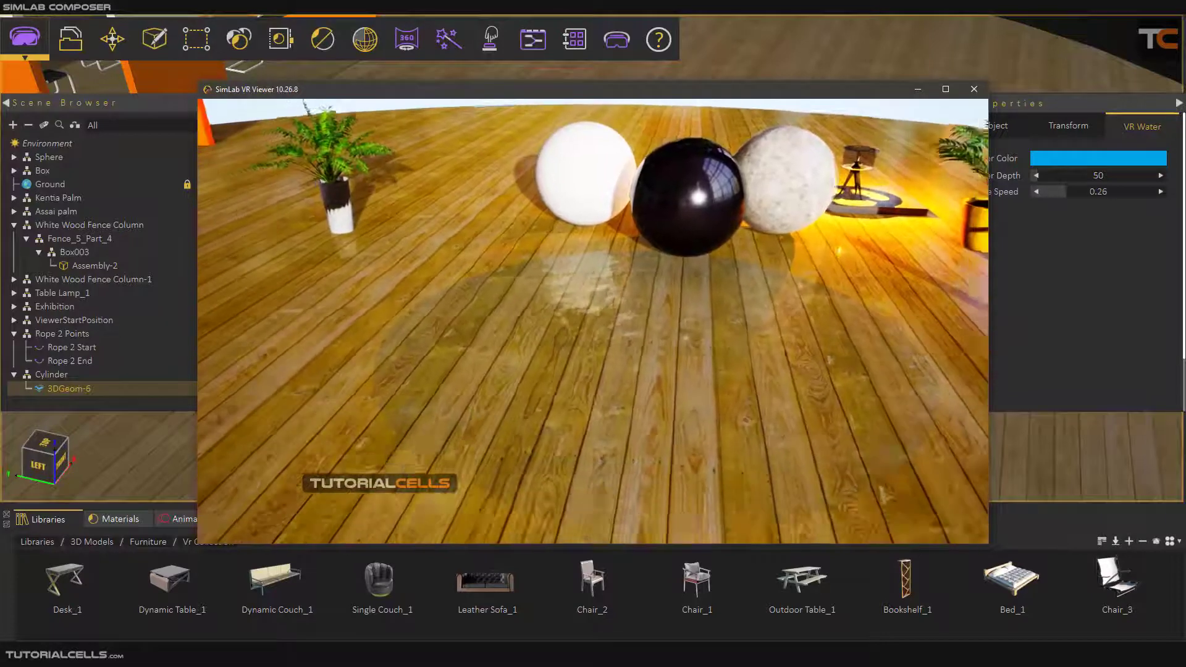
pyautogui.press('s')
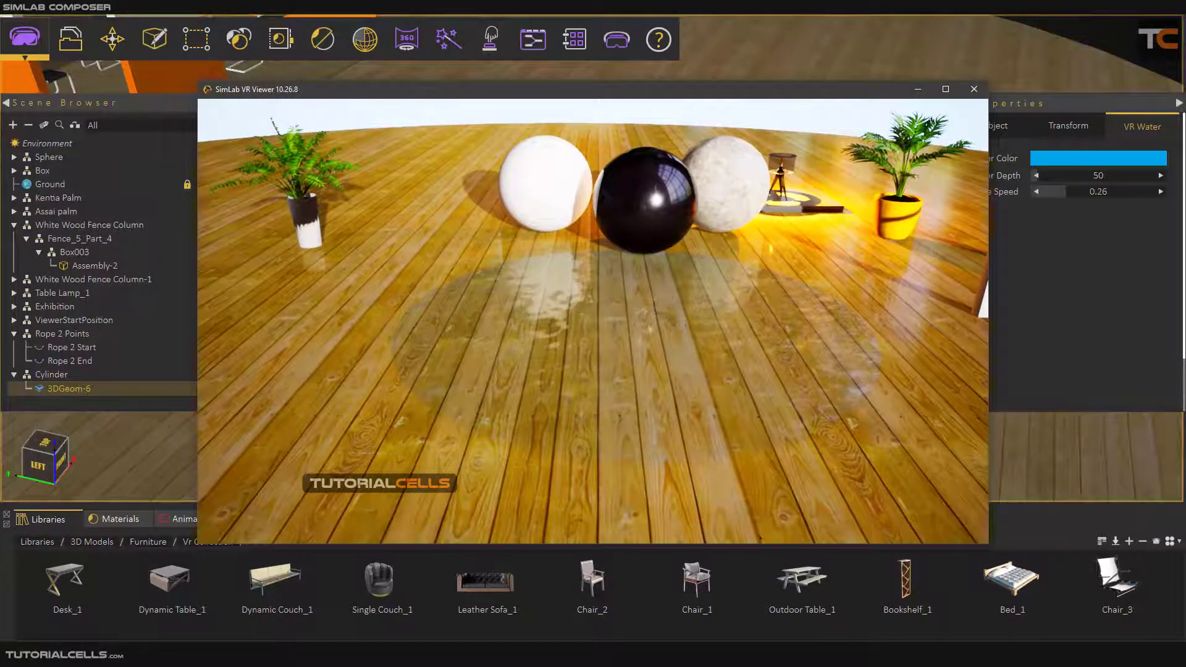
pyautogui.press('w')
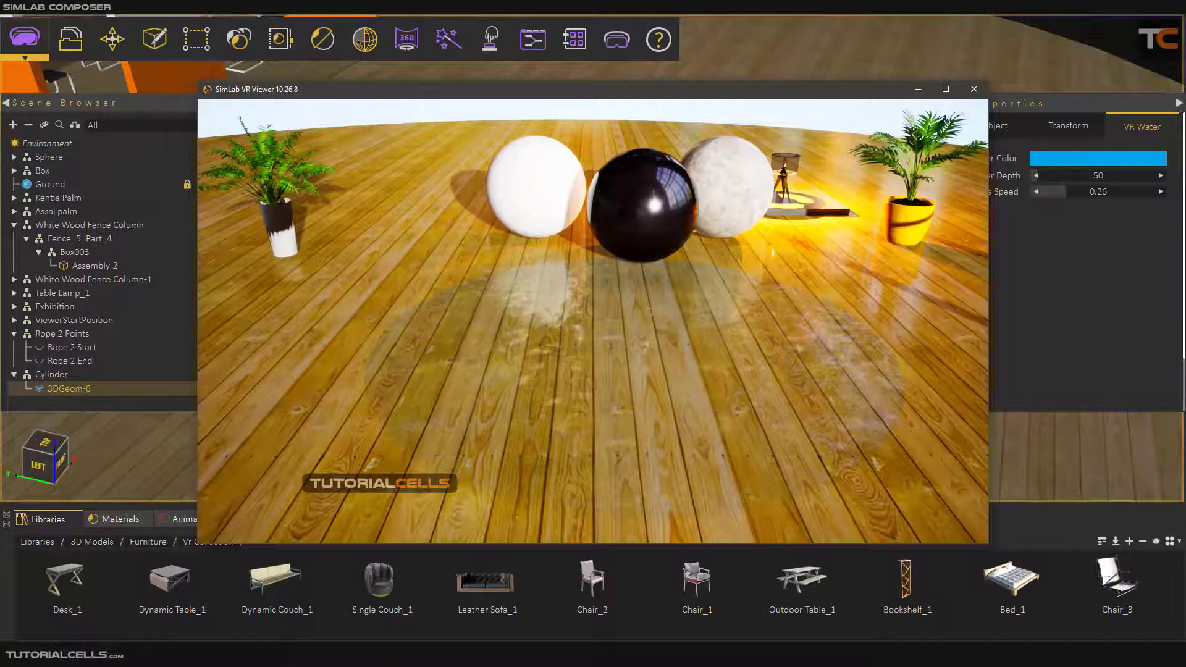
# Step: In the viewer's material editor, set the water's speed to 35% and its depth to 2%
pyautogui.moveTo(952, 230)
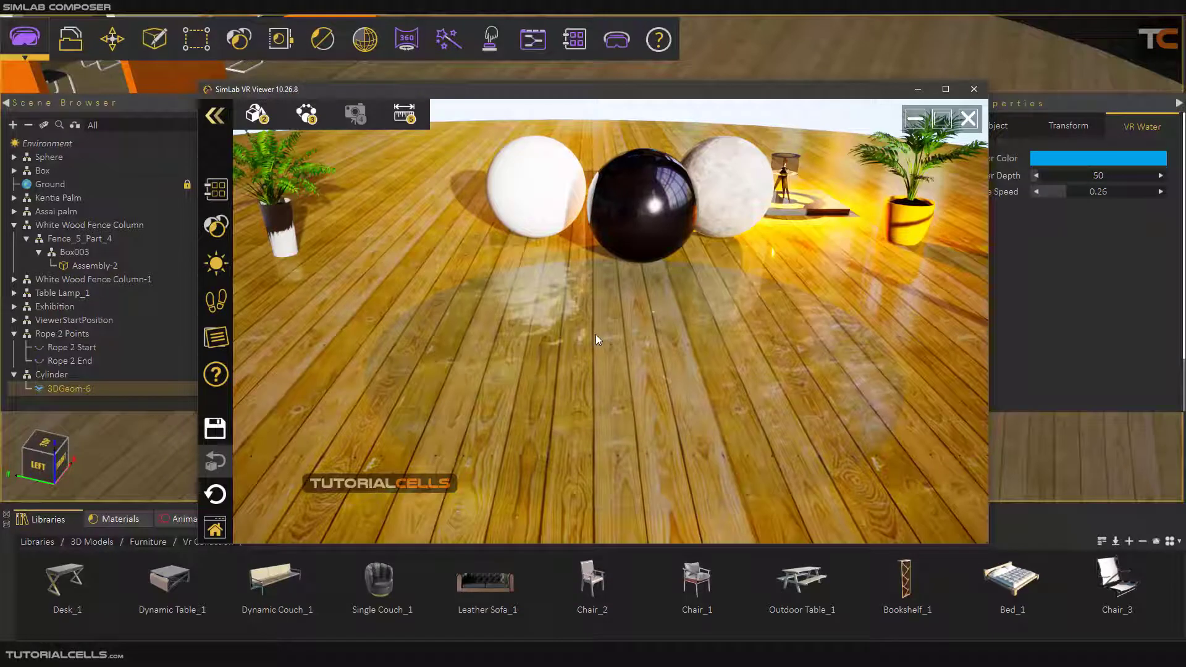
pyautogui.click(217, 227)
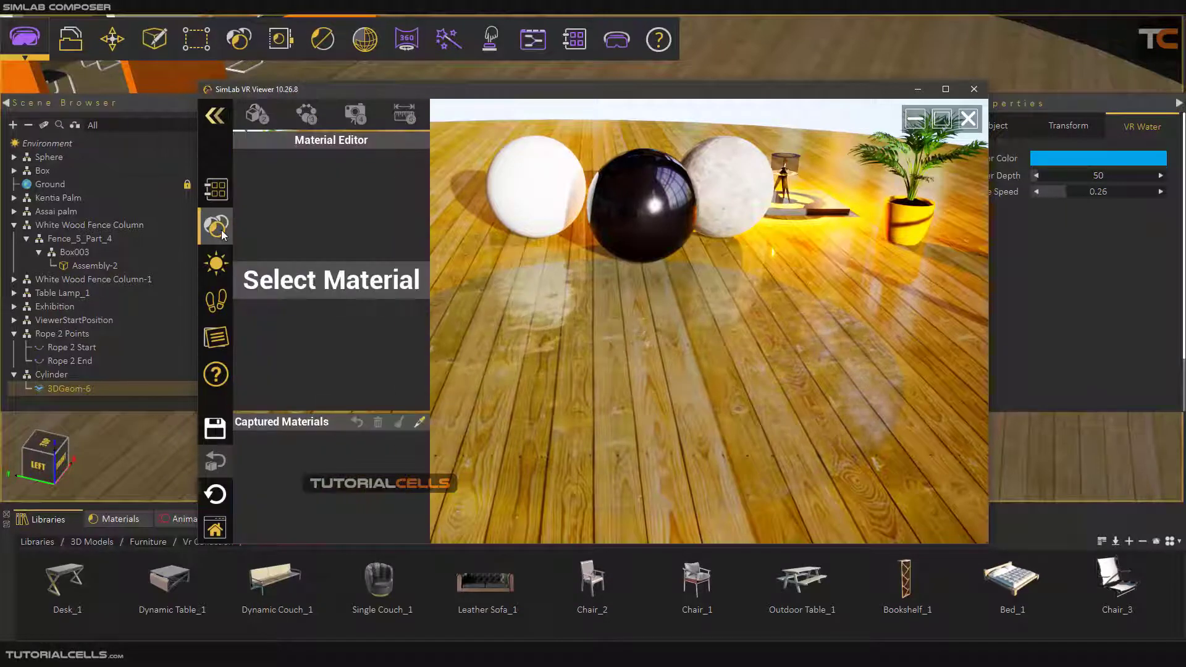
pyautogui.click(598, 331)
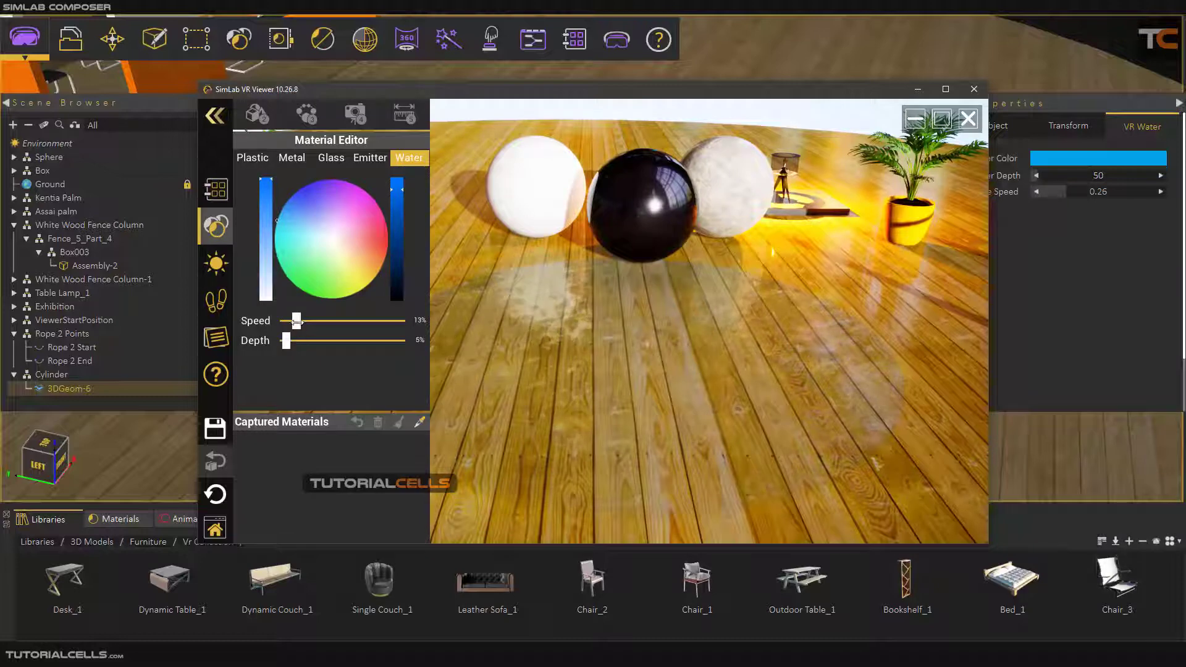
pyautogui.moveTo(296, 321)
pyautogui.mouseDown()
pyautogui.moveTo(313, 322)
pyautogui.moveTo(287, 340)
pyautogui.mouseUp()
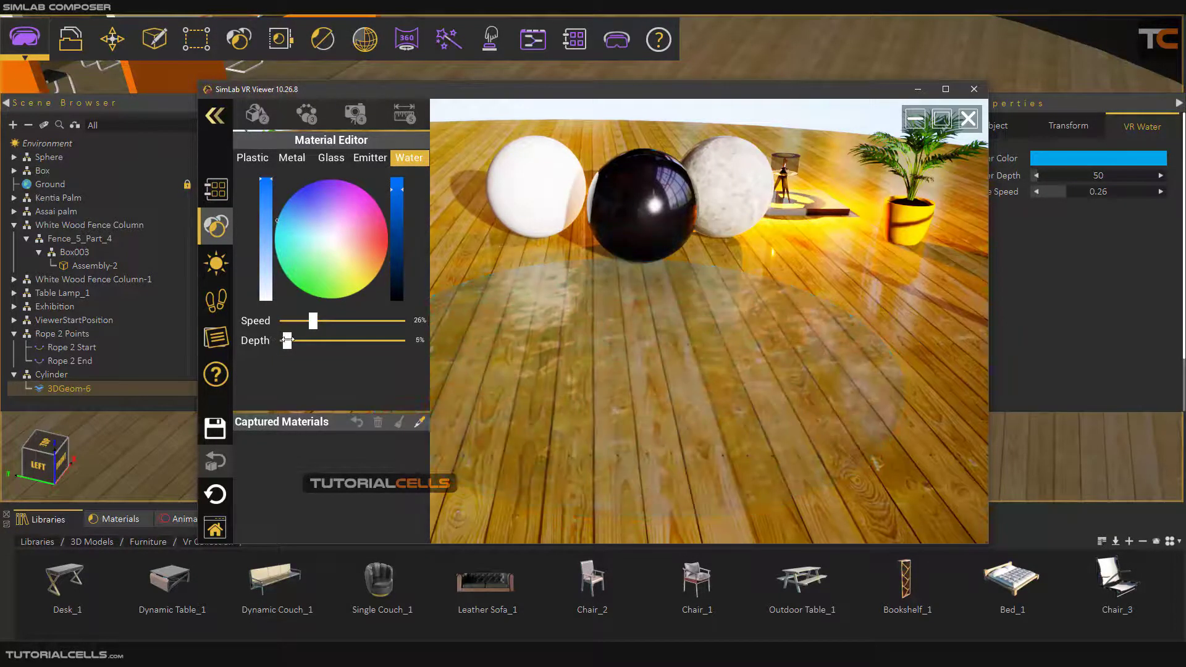
pyautogui.moveTo(288, 340); pyautogui.dragTo(284, 340)
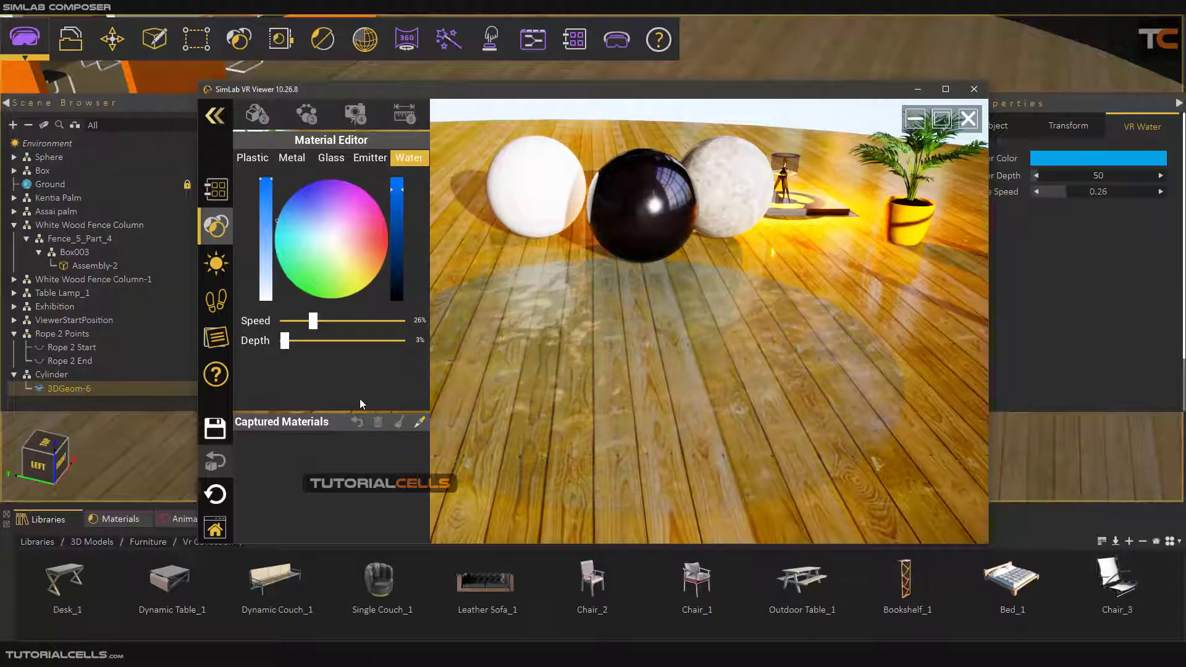
pyautogui.moveTo(313, 320); pyautogui.dragTo(283, 340)
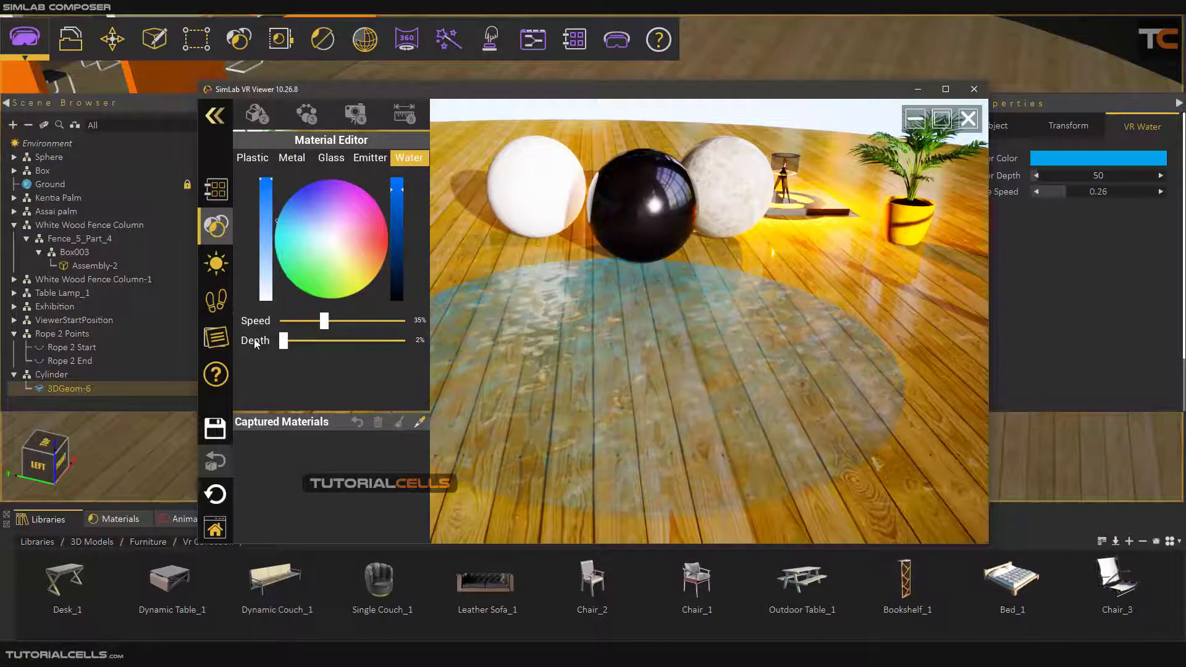
# Step: Try several colours on the water in the viewer, ending with orange, and close the viewer without saving
pyautogui.click(216, 226)
pyautogui.click(216, 227)
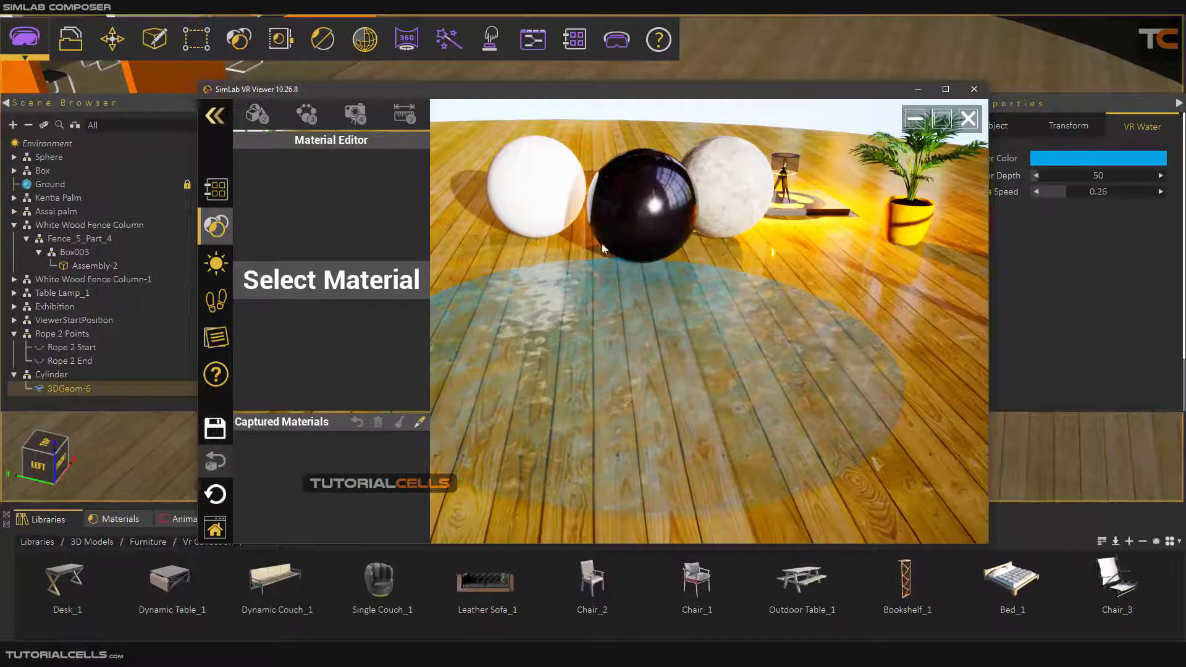
pyautogui.click(562, 323)
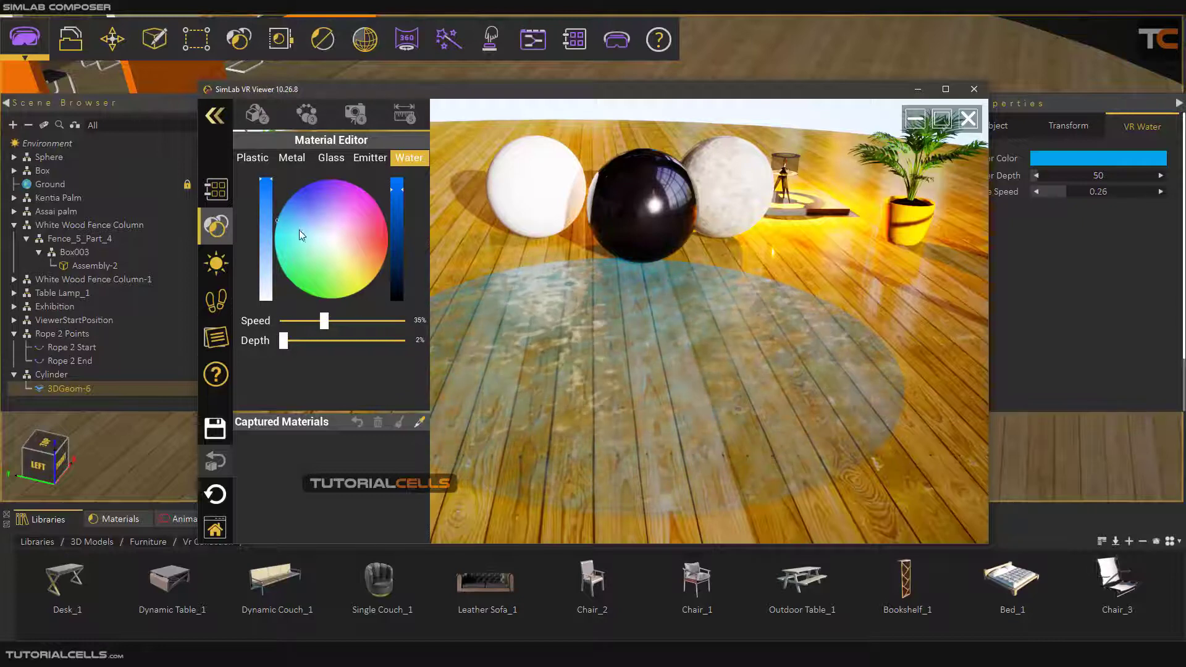
pyautogui.click(314, 236)
pyautogui.click(323, 237)
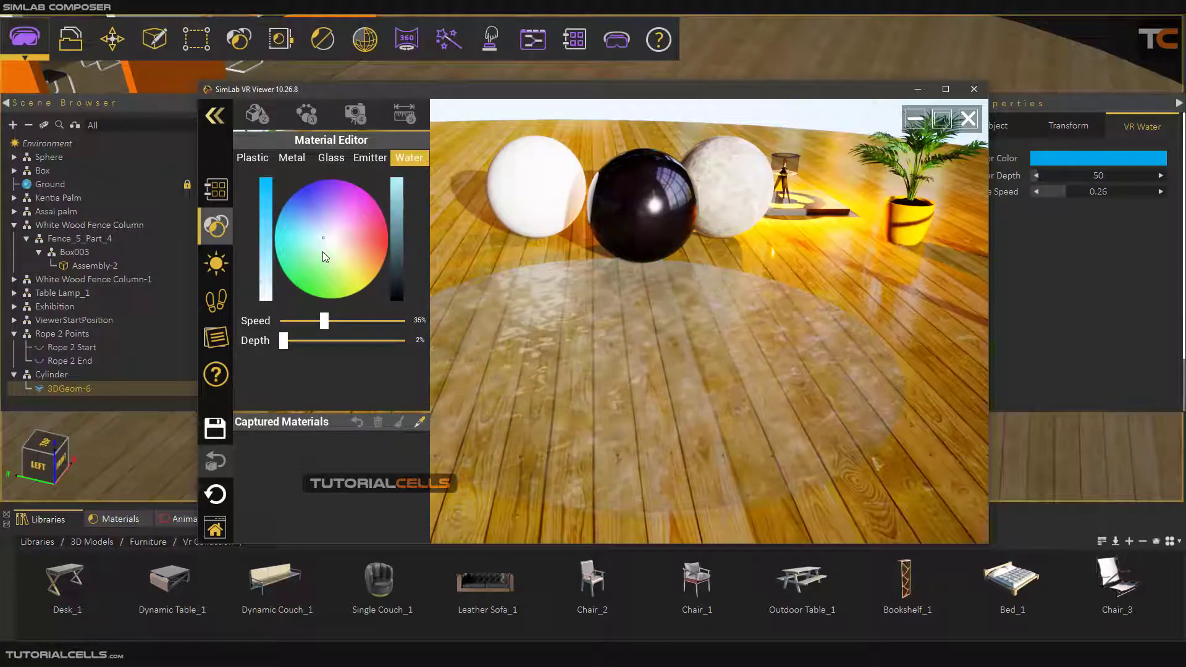
pyautogui.click(297, 234)
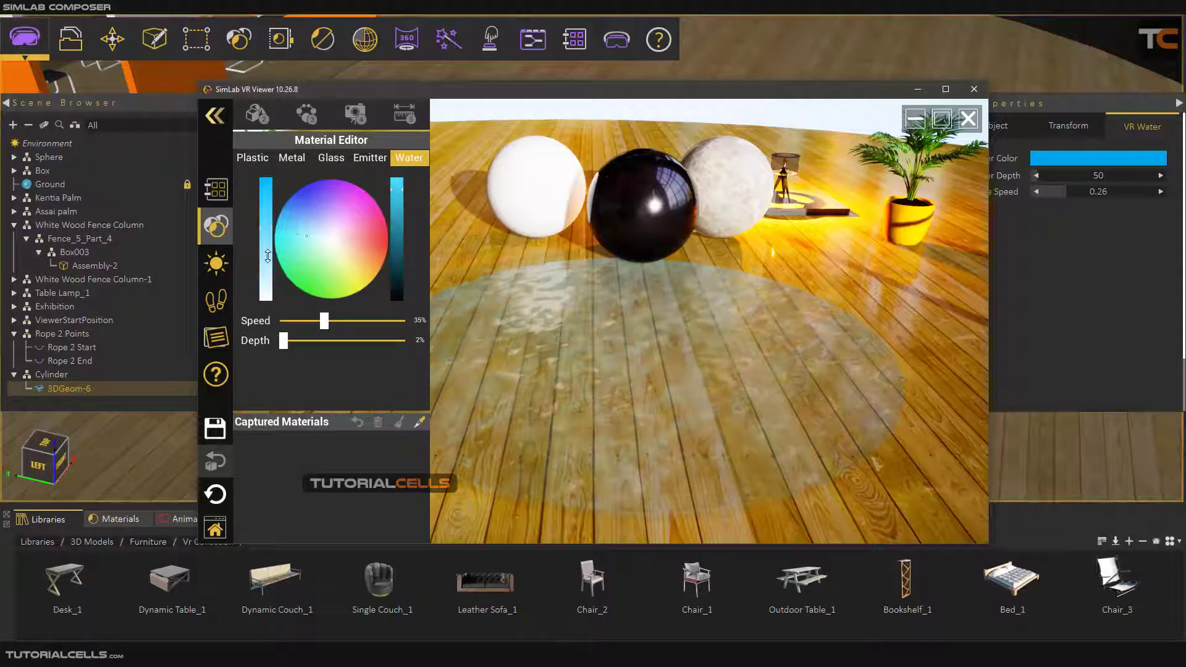
pyautogui.click(362, 275)
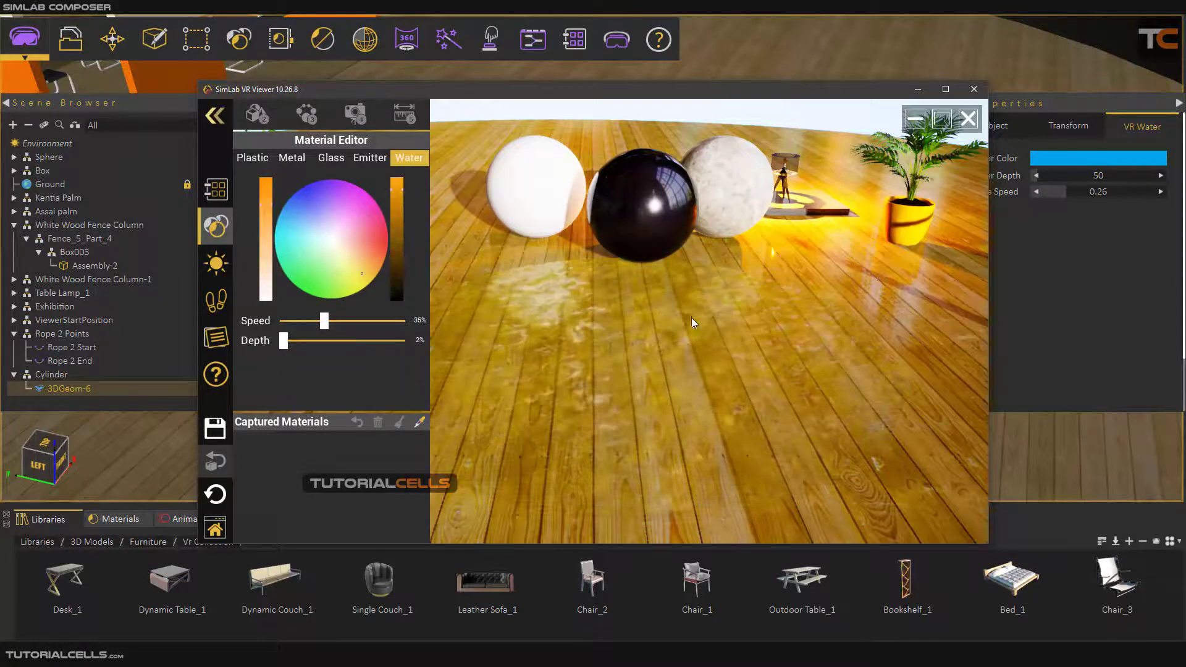
pyautogui.click(969, 119)
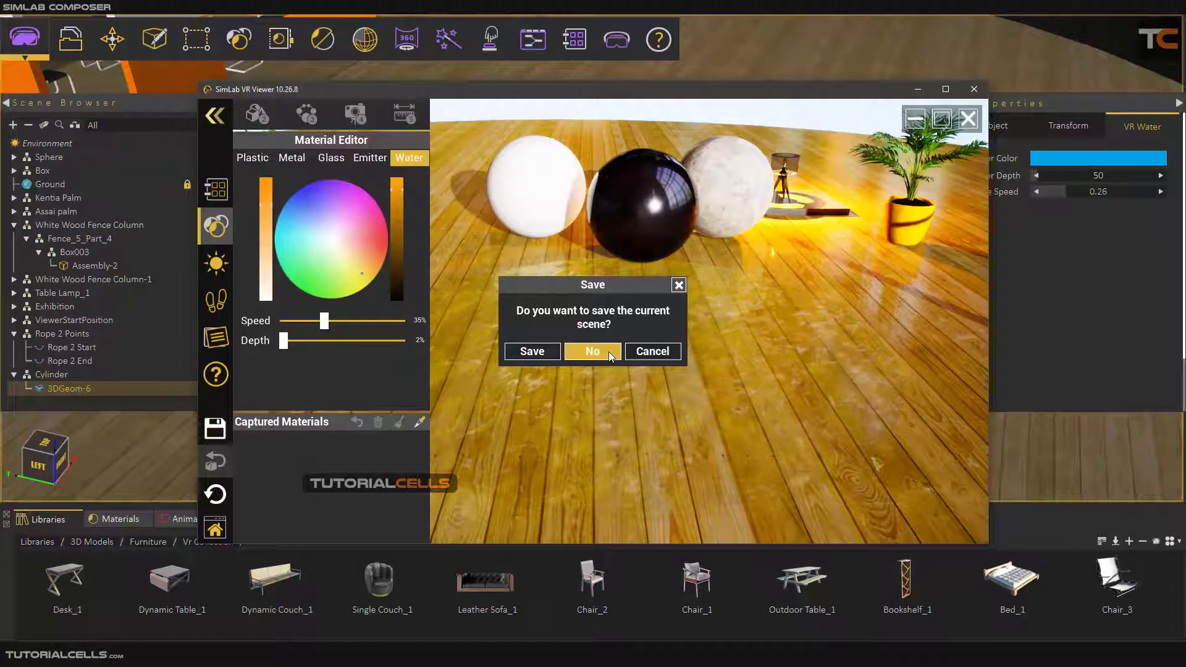
pyautogui.click(592, 351)
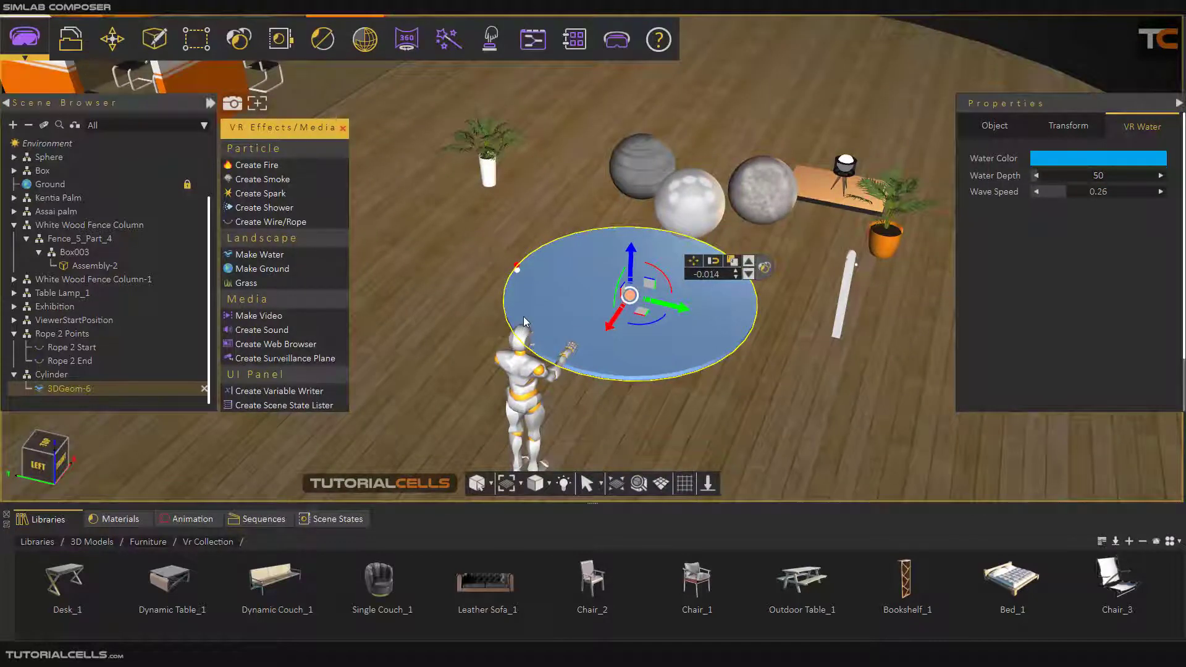
# Step: Remove the water cylinder from the scene
pyautogui.click(51, 390)
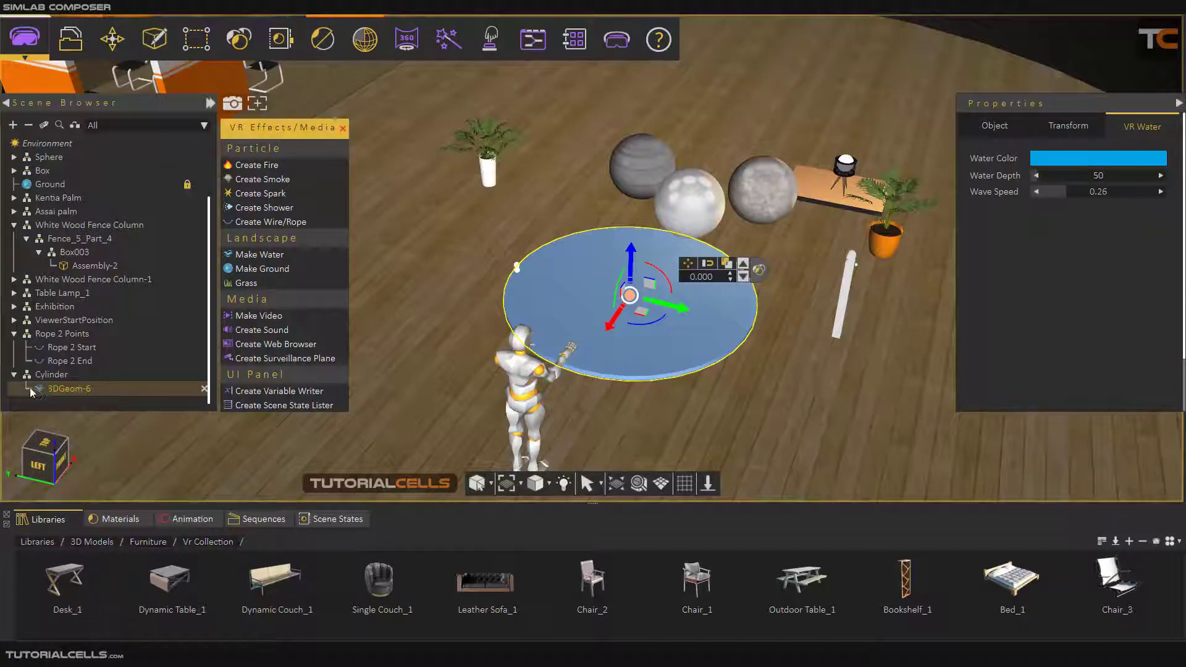
pyautogui.click(46, 377)
pyautogui.hotkey('ctrl', 'z')
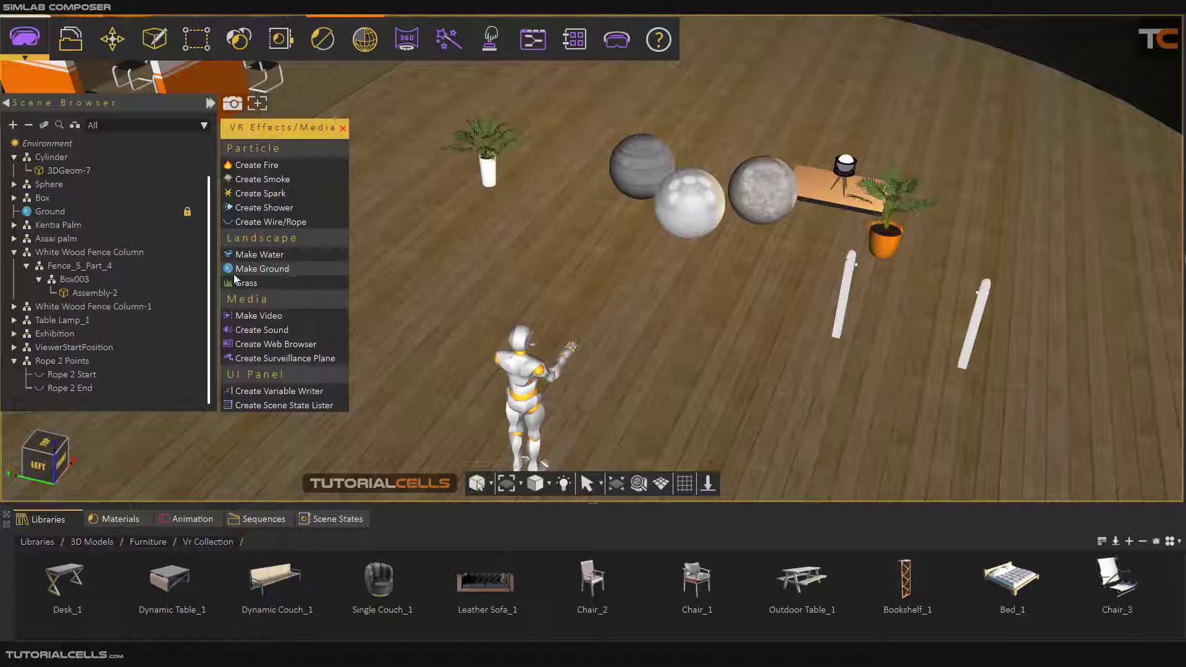
# Step: Switch to the media player and play the museum VR demo video
pyautogui.click(256, 270)
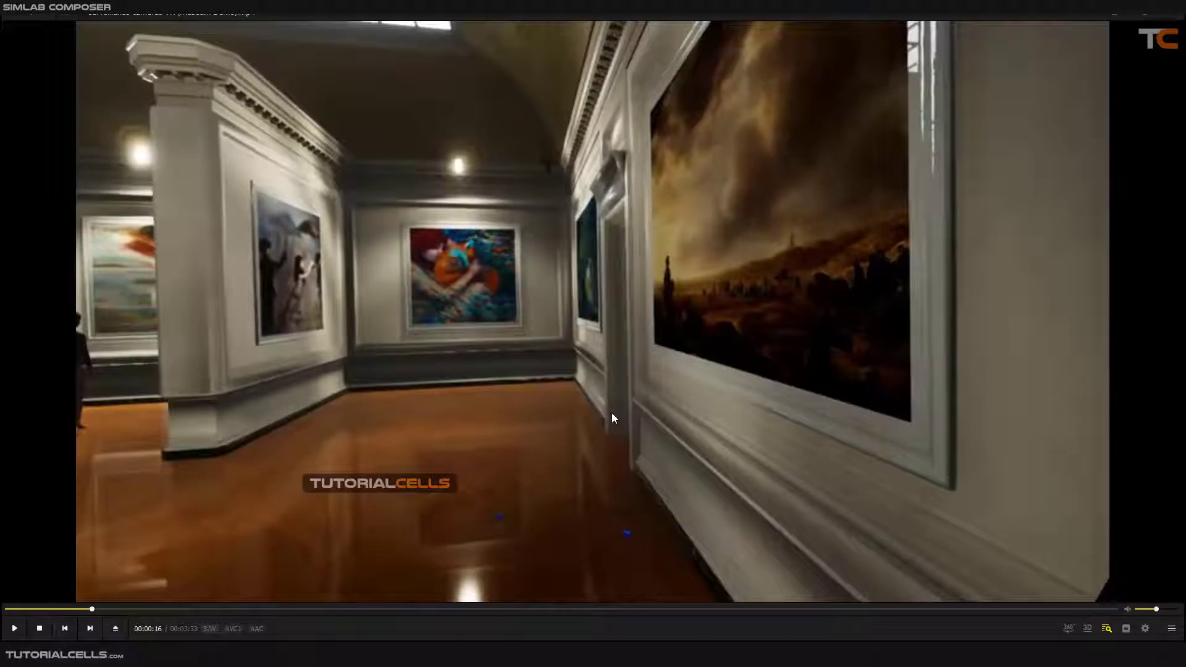
pyautogui.click(612, 413)
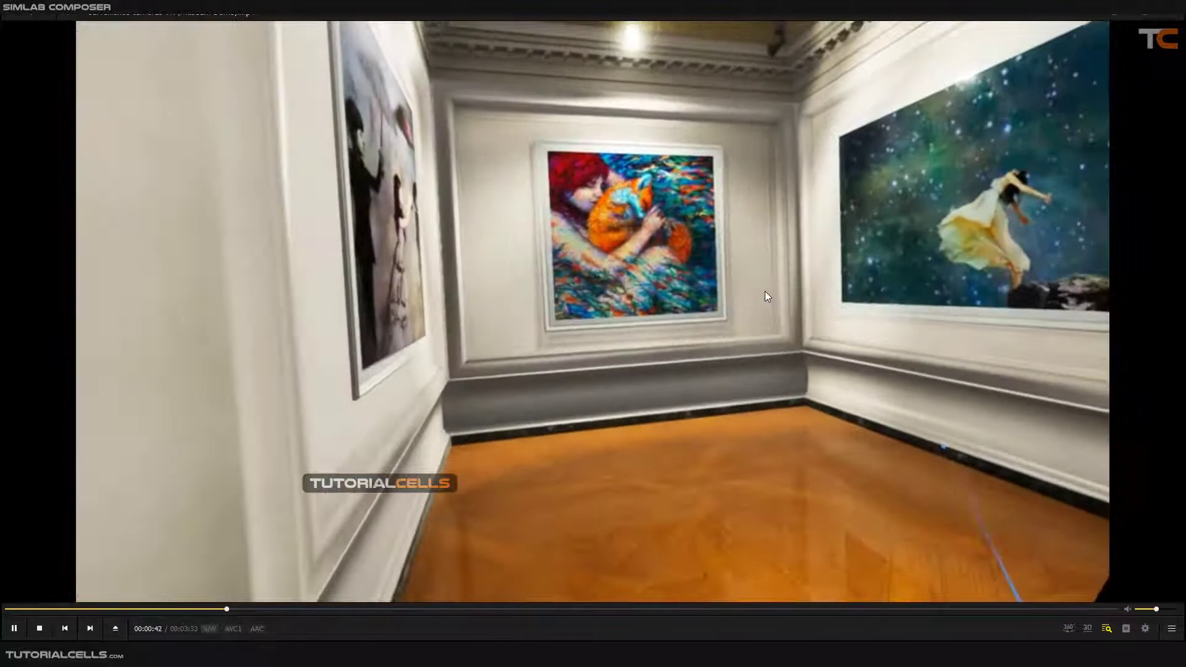
# Step: Return to SimLab Composer and convert the large round wooden floor into VR ground
pyautogui.click(495, 483)
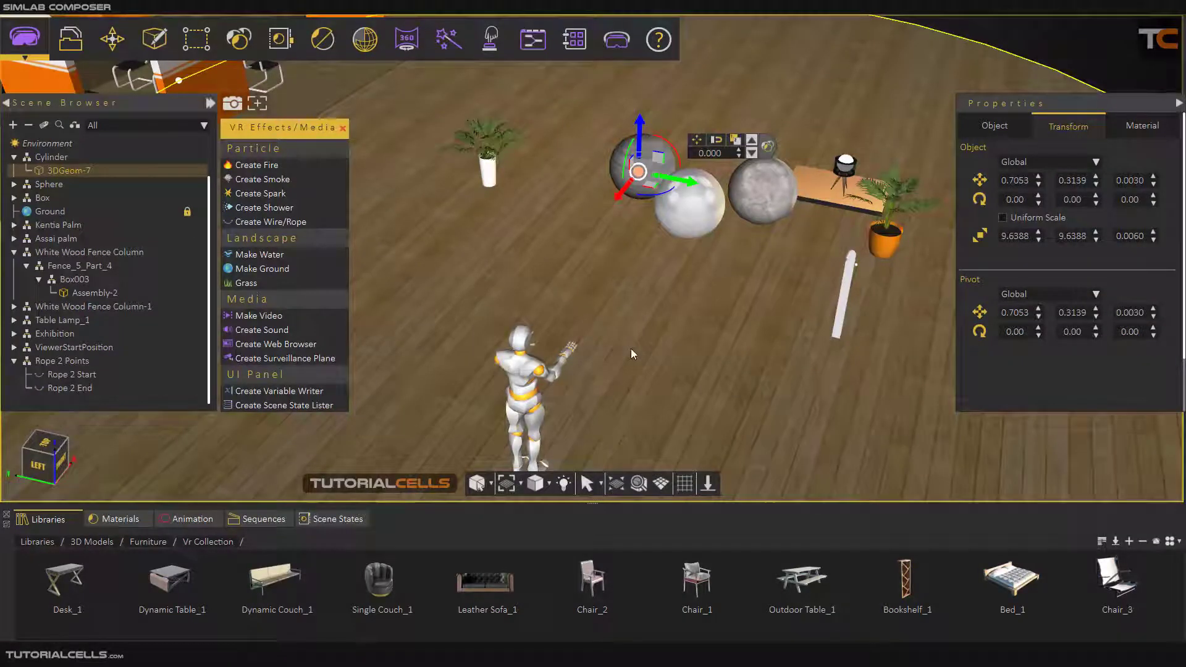
pyautogui.click(252, 274)
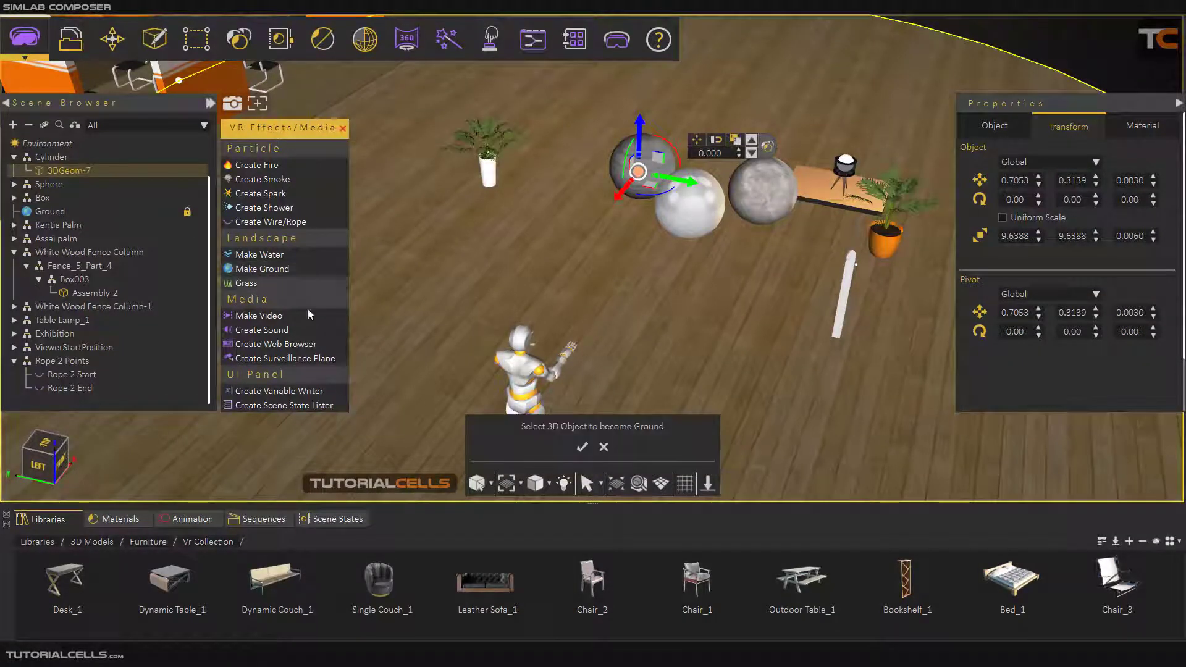
pyautogui.click(578, 451)
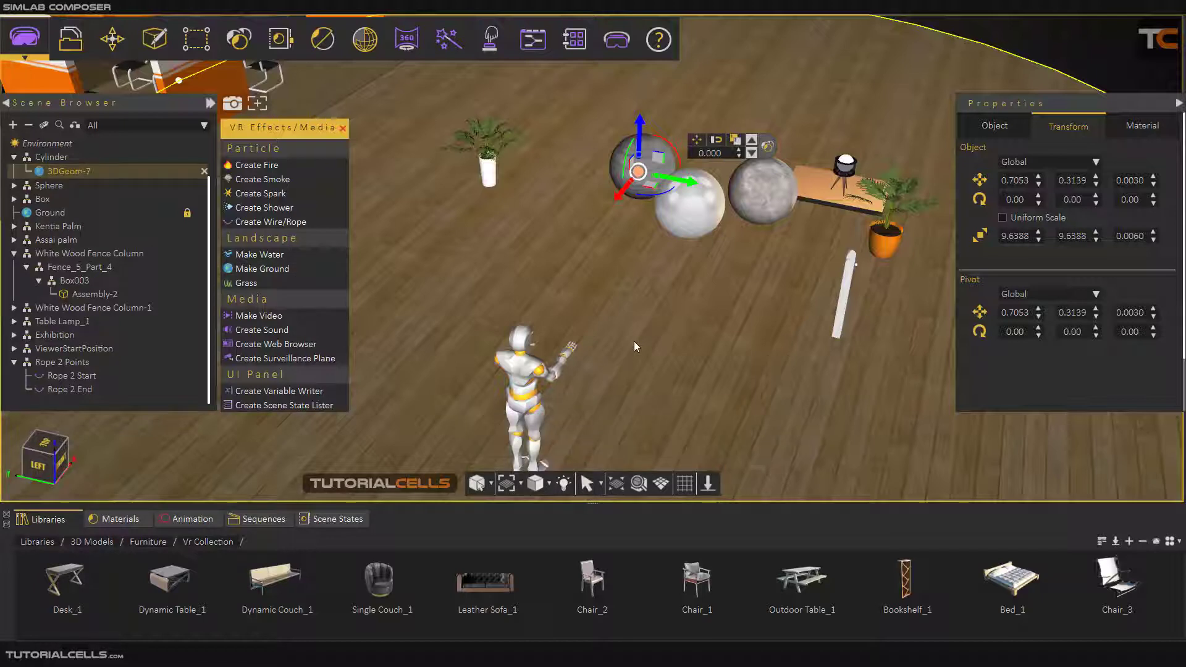
# Step: Create a plane centred at 0 0 0 with a width and depth of 1.00
pyautogui.scroll(-5, 655, 325)
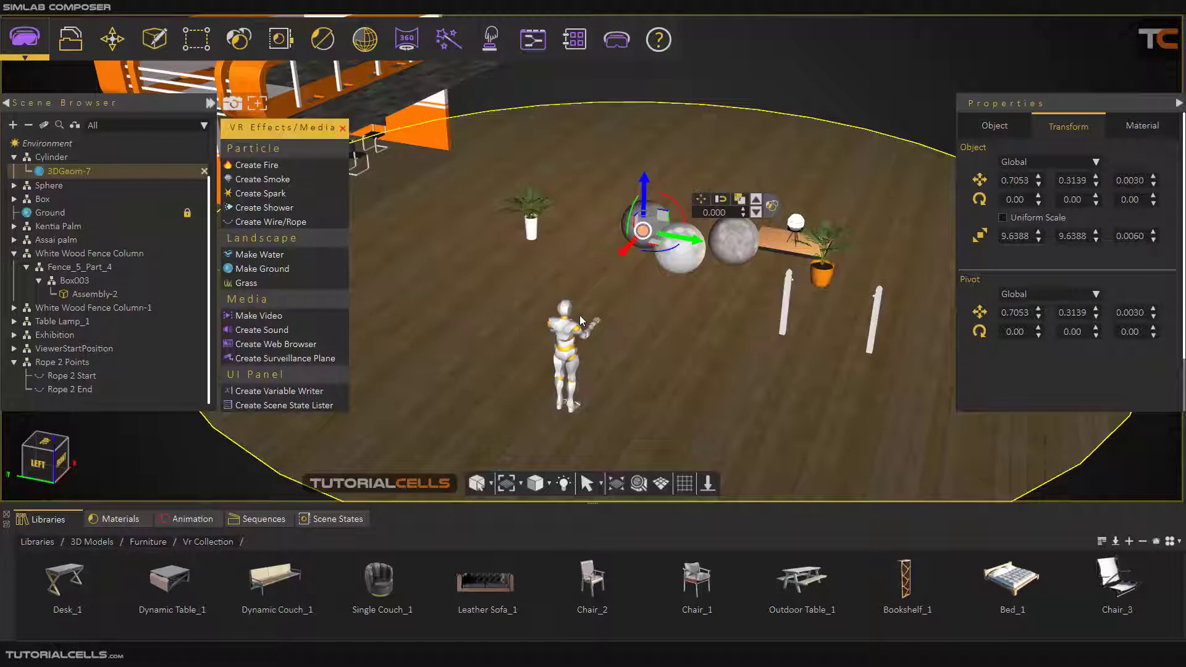
pyautogui.scroll(-2, 581, 317)
pyautogui.click(232, 49)
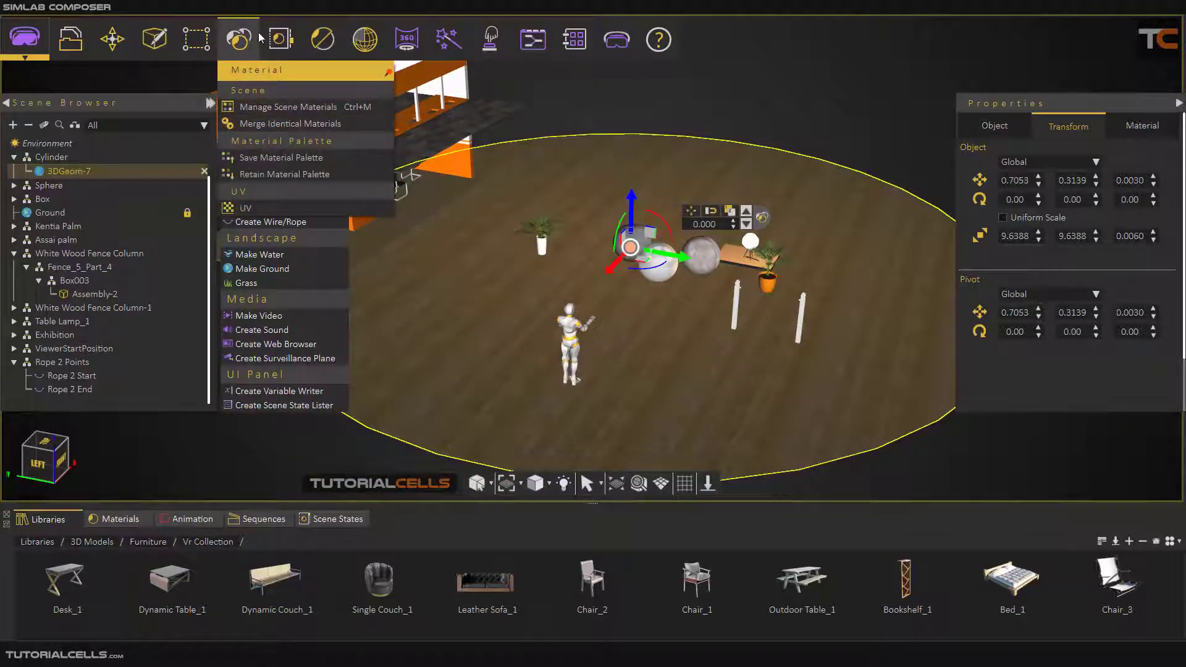
pyautogui.moveTo(154, 43)
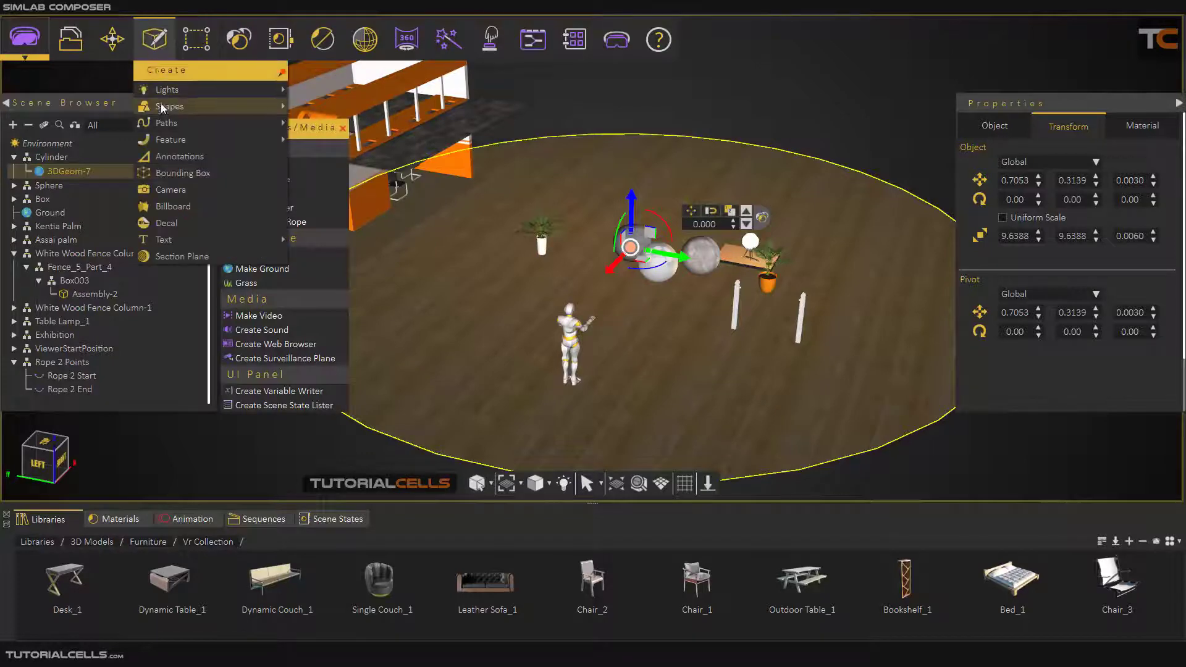
pyautogui.moveTo(170, 110)
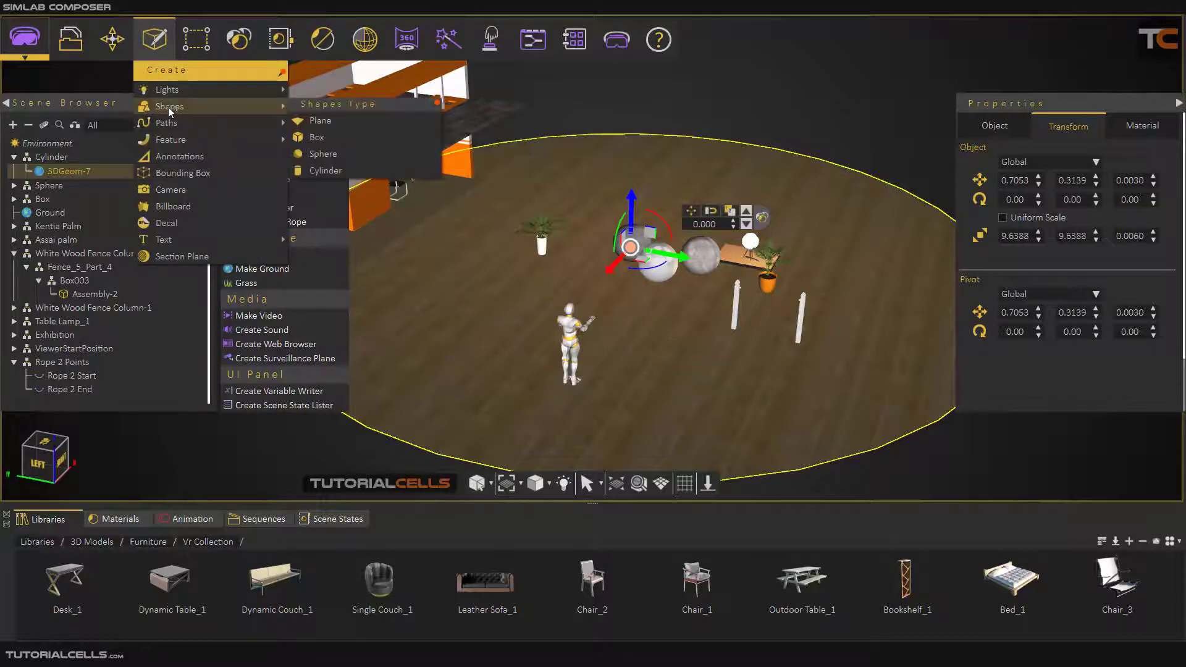
pyautogui.click(320, 122)
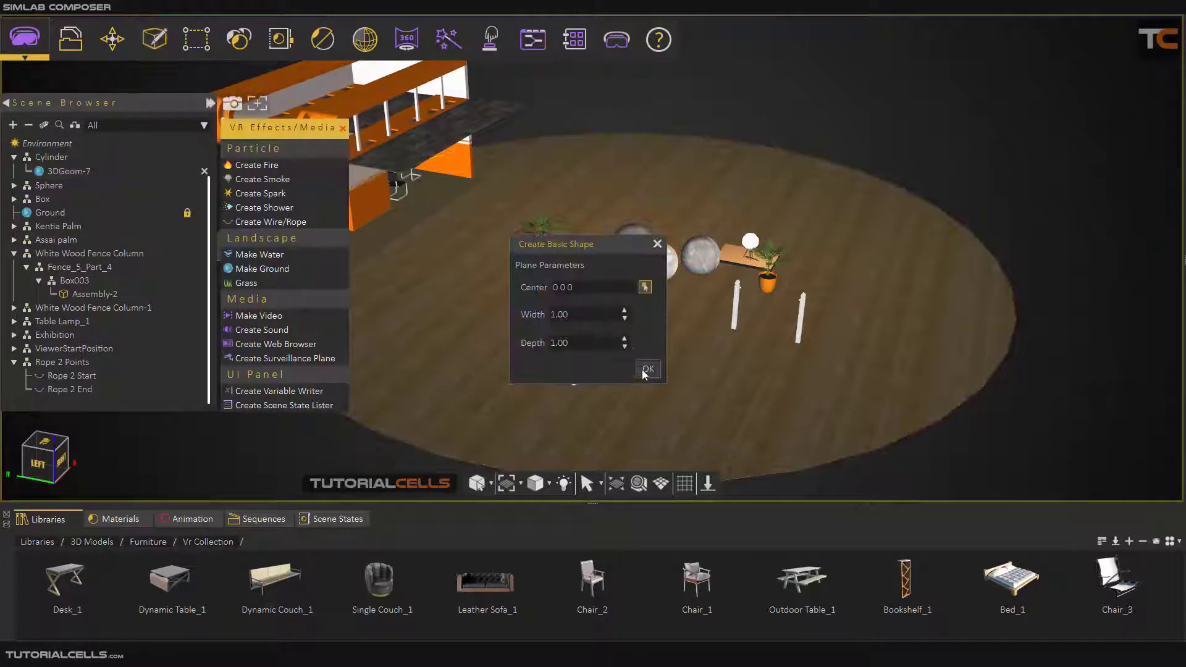
pyautogui.click(643, 369)
# Step: Scale the plane uniformly to about 6.81 and move it to about X -2.28, Y 2.67
pyautogui.moveTo(632, 259); pyautogui.dragTo(728, 177)
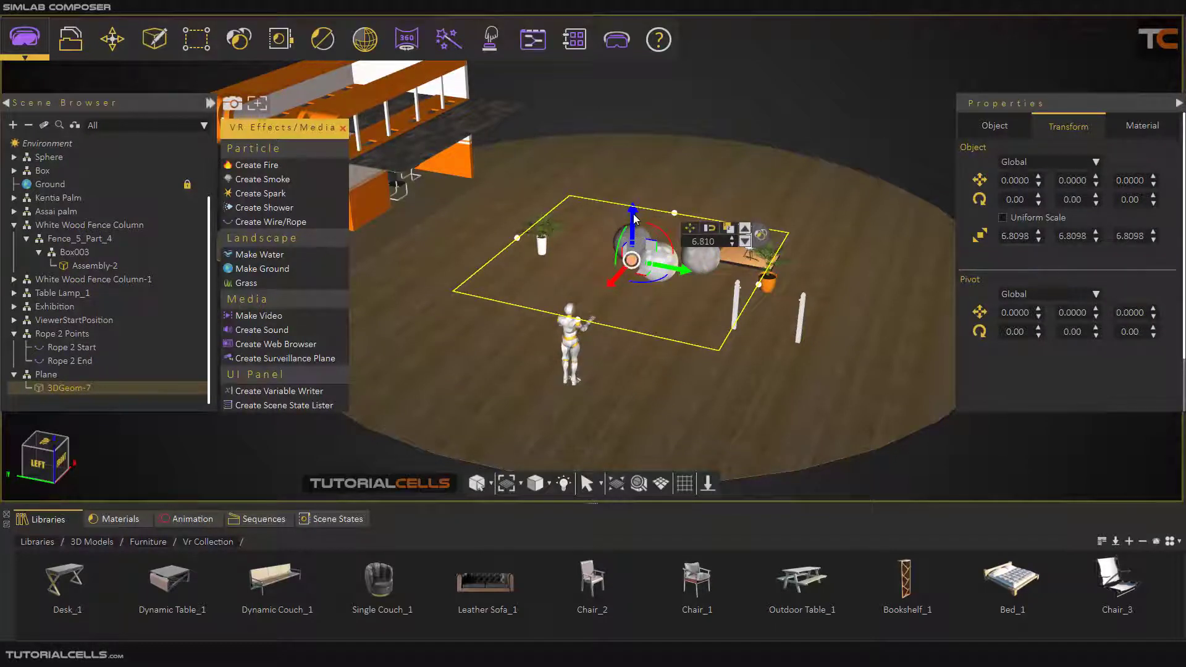
pyautogui.moveTo(645, 278); pyautogui.dragTo(512, 295)
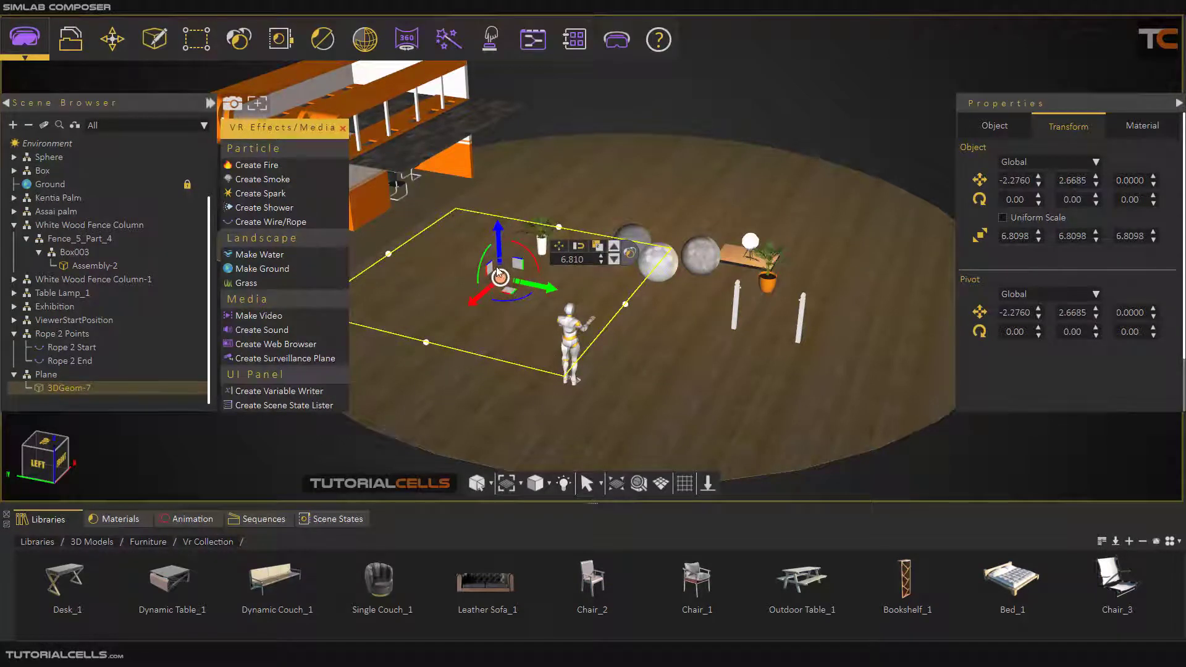
# Step: Create a VR grass generator, add the selected plane as its member, and set the overall coverage to 100%
pyautogui.scroll(2, 494, 267)
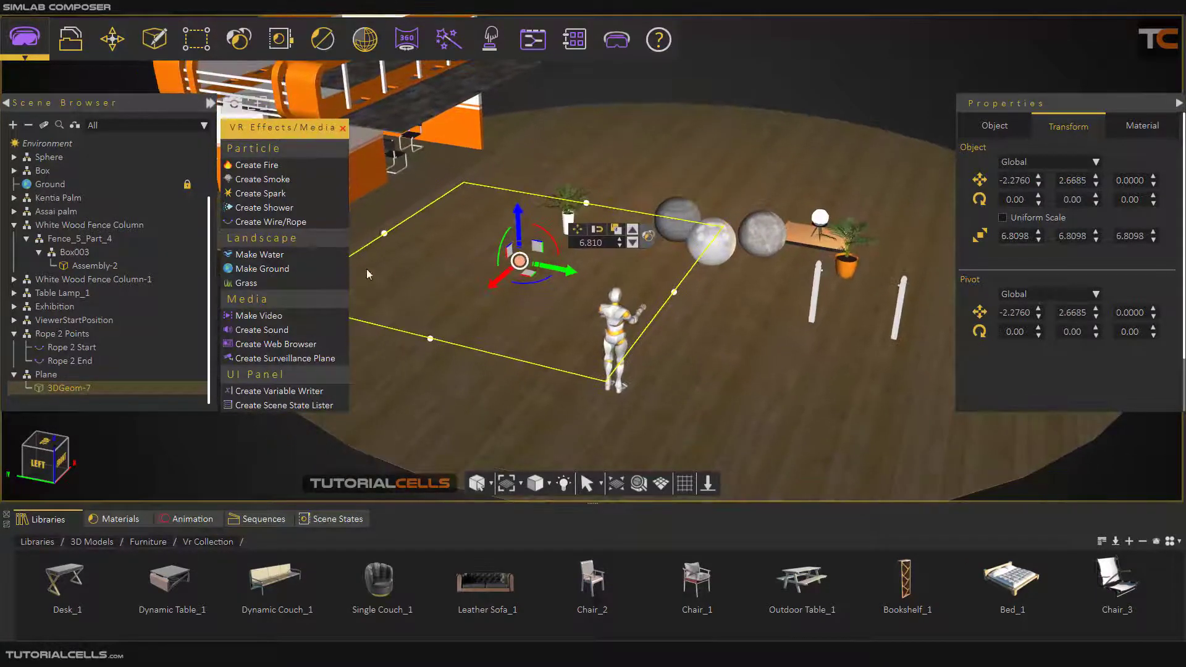
pyautogui.click(295, 283)
pyautogui.moveTo(566, 134); pyautogui.dragTo(206, 119)
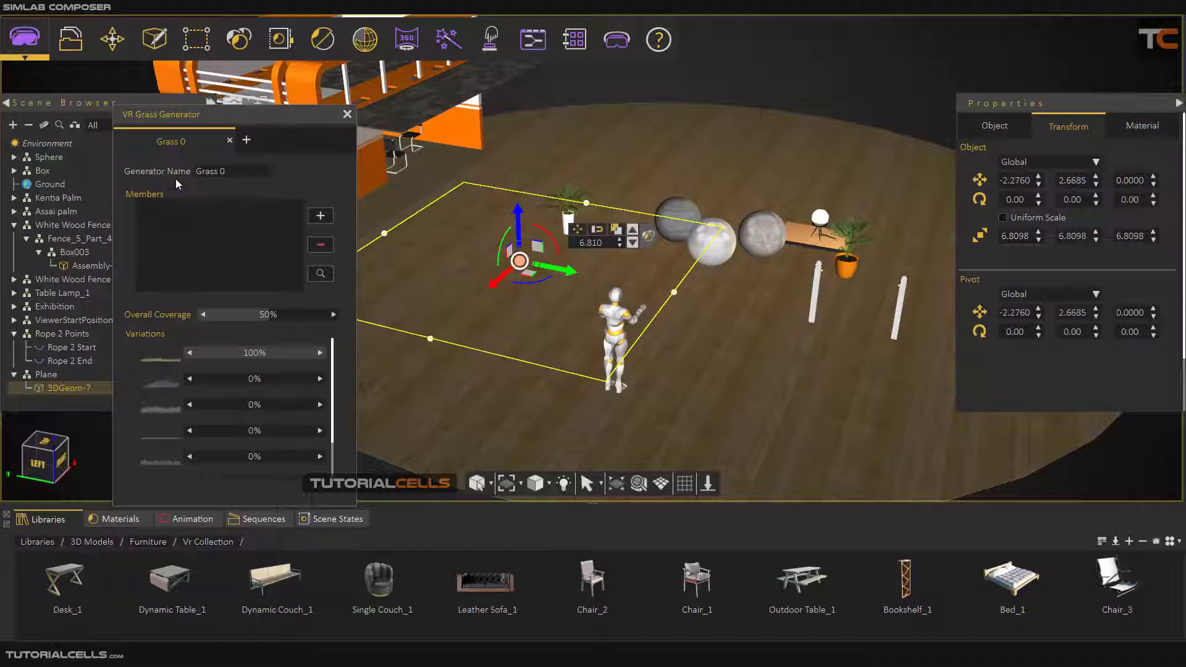
pyautogui.click(321, 219)
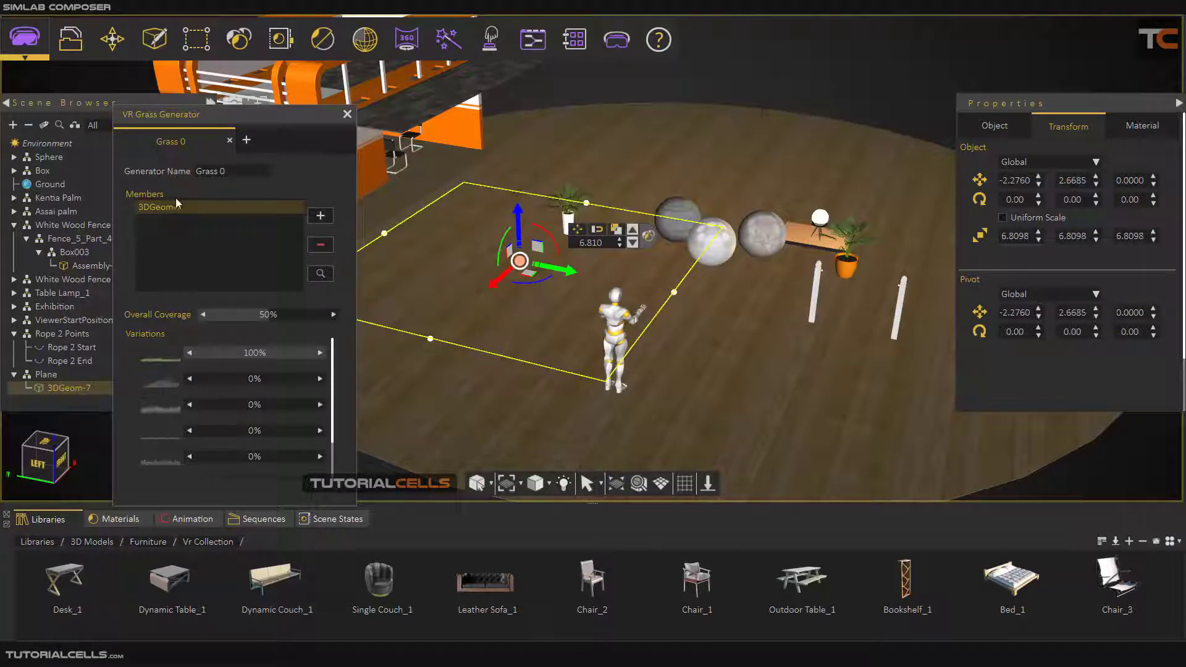
pyautogui.moveTo(204, 116); pyautogui.dragTo(204, 111)
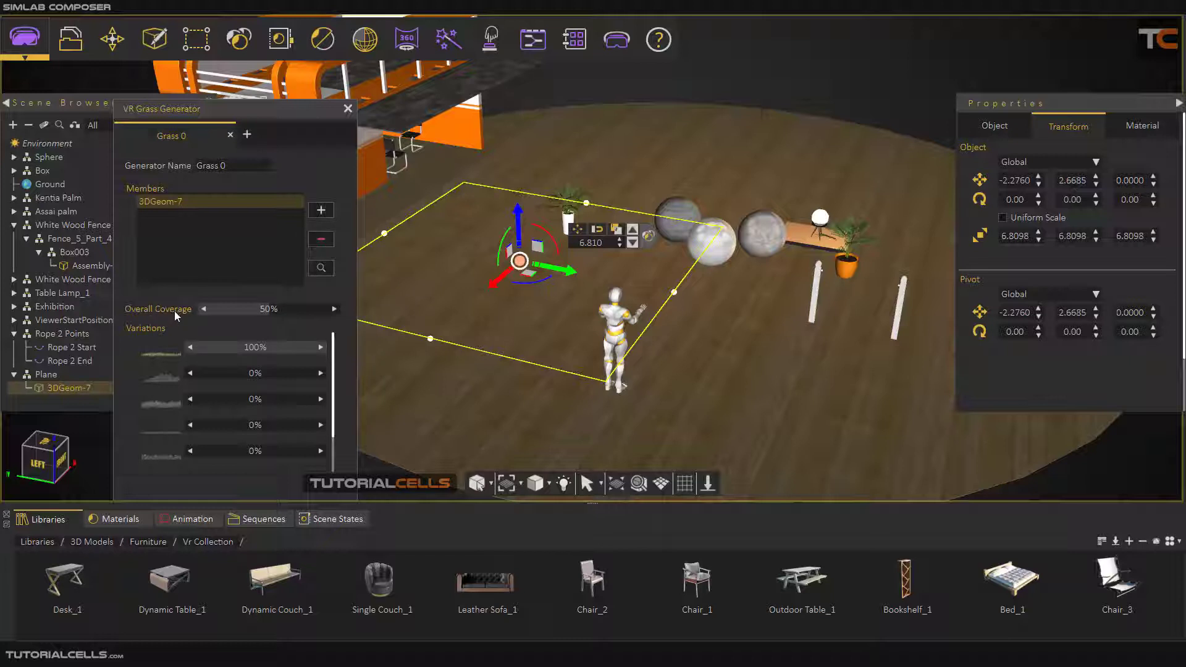
pyautogui.moveTo(185, 314); pyautogui.dragTo(353, 315)
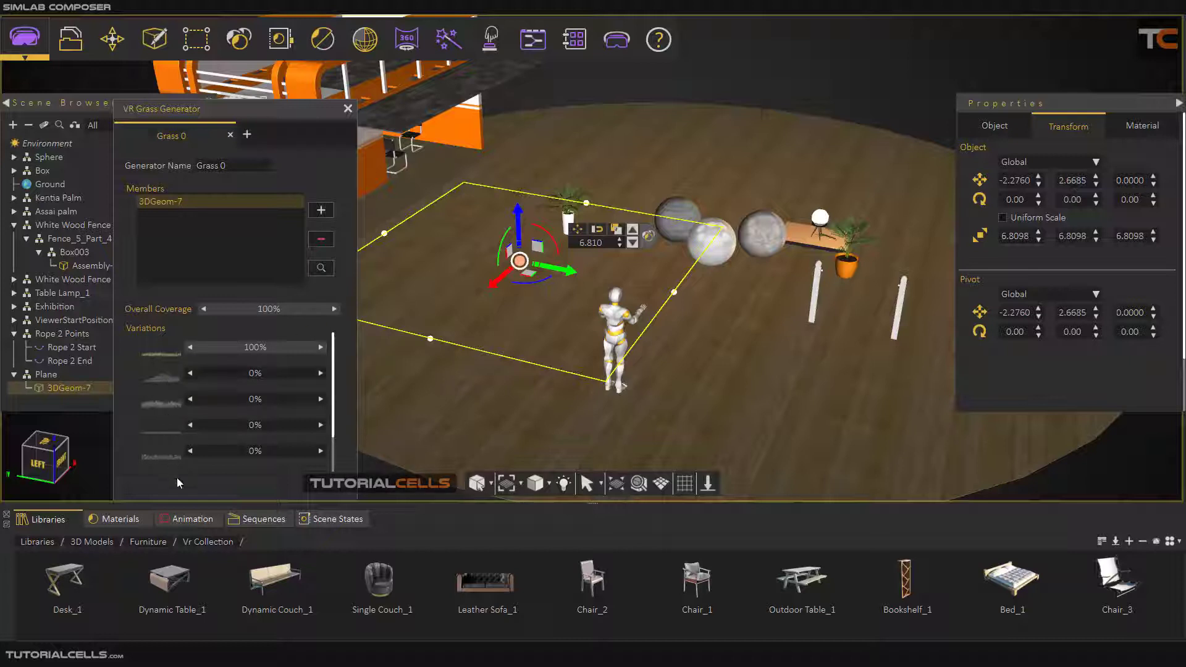
pyautogui.moveTo(294, 115); pyautogui.dragTo(294, 84)
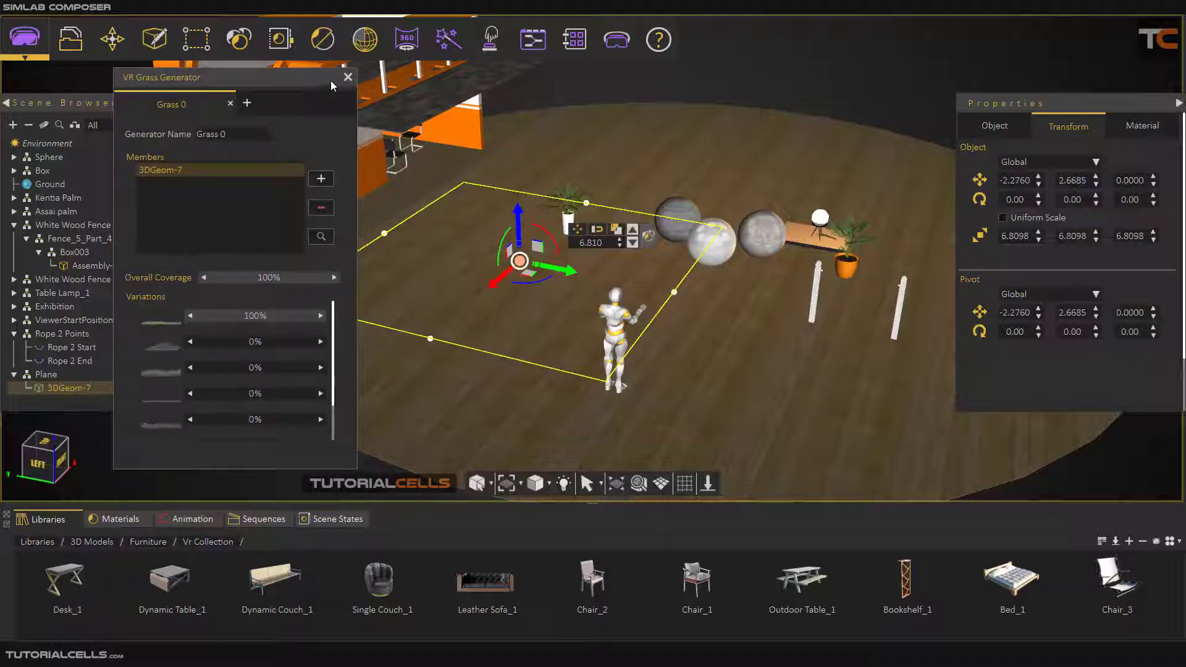
pyautogui.click(348, 80)
# Step: Show the scene in the VR viewer to preview the grass with a single variation
pyautogui.click(617, 39)
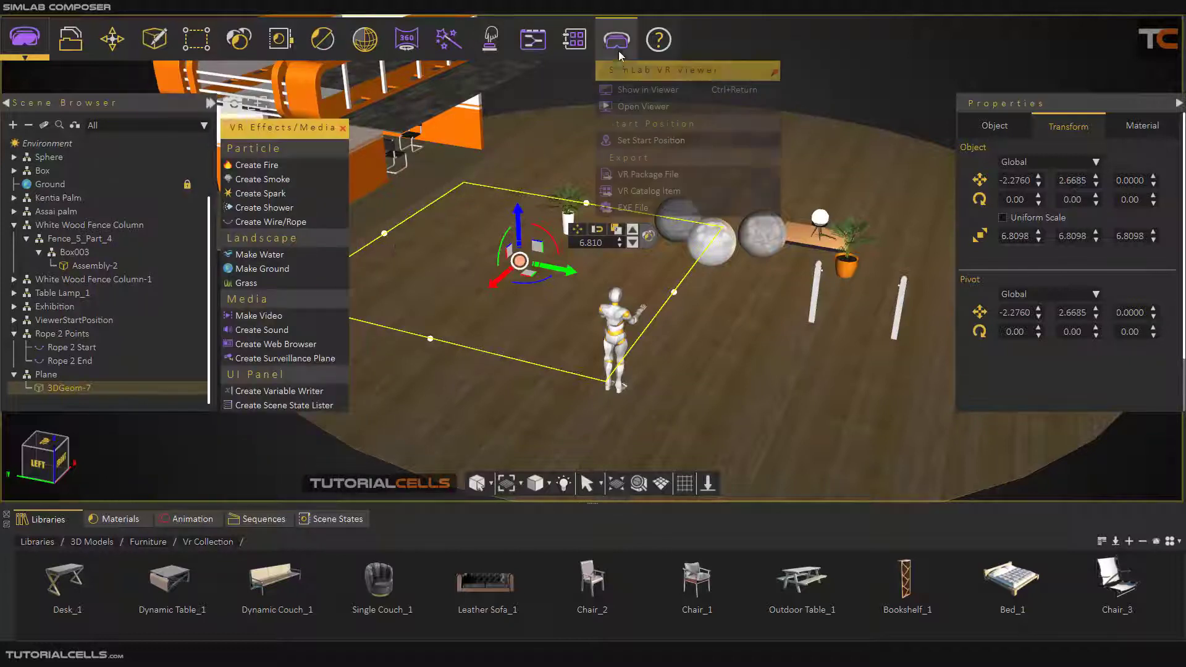
pyautogui.click(655, 69)
pyautogui.click(470, 261)
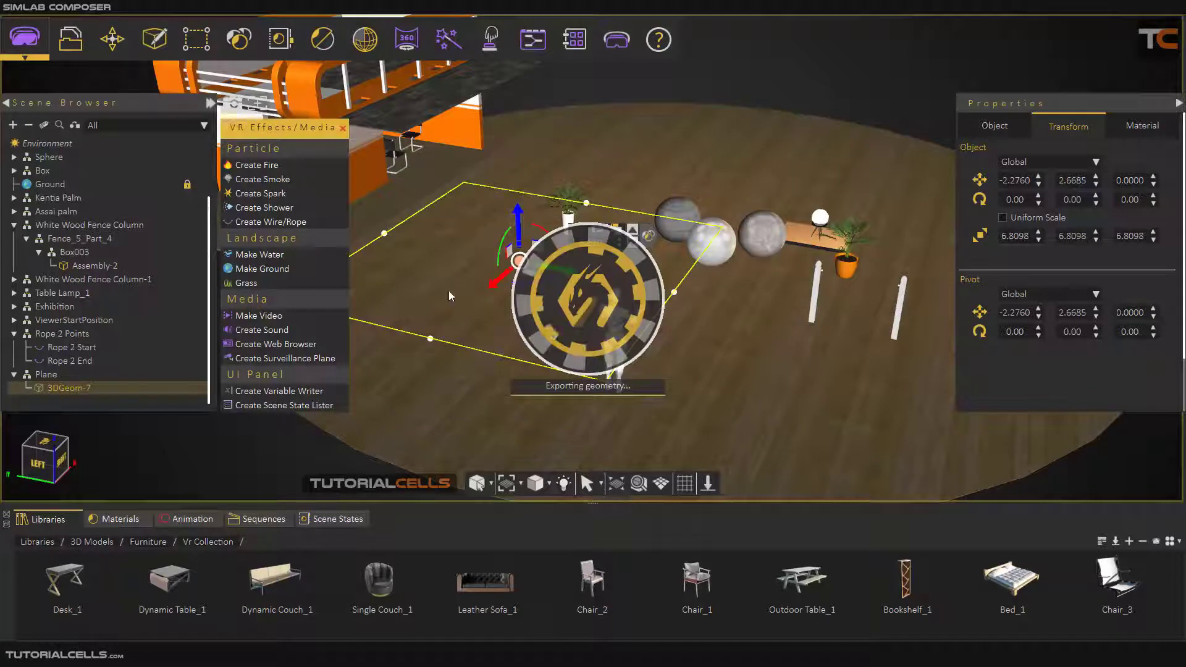
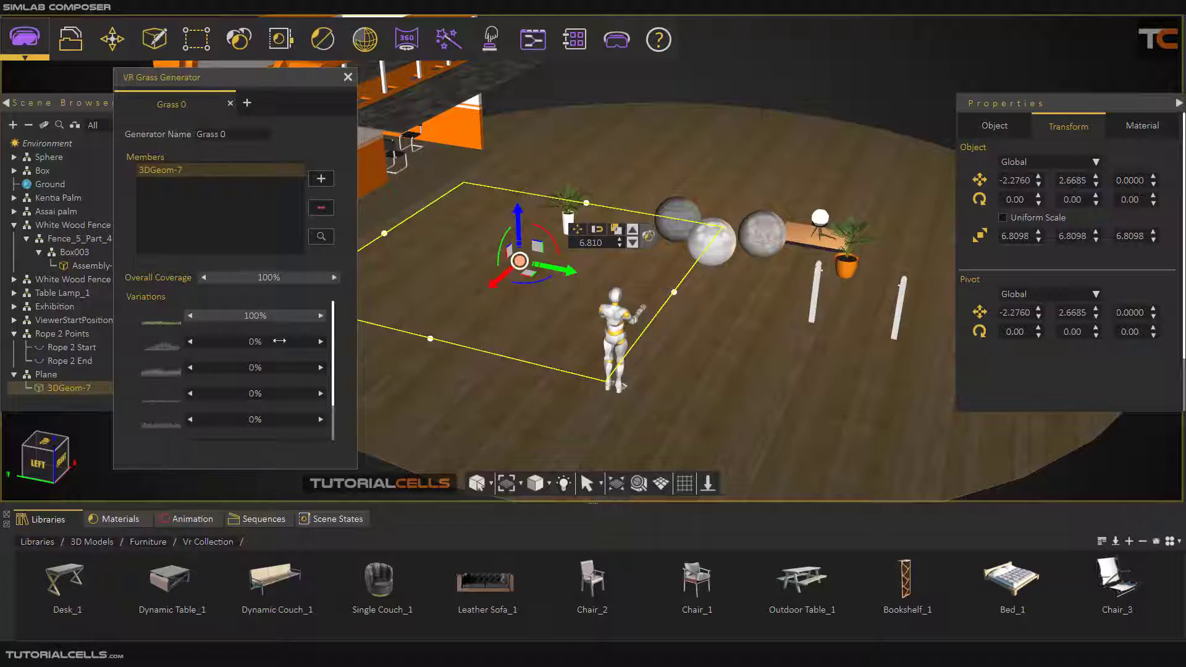
# Step: Mix the grass variations for the plane by setting the first to 60% and the third to 40%
pyautogui.moveTo(301, 318); pyautogui.dragTo(271, 316)
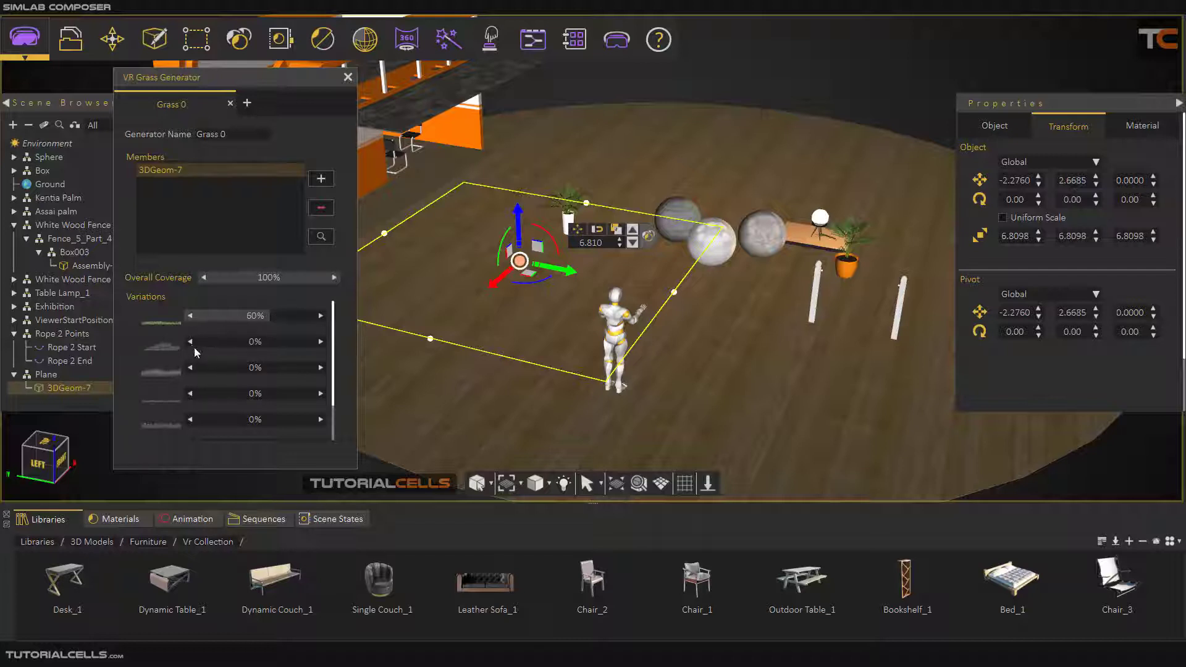
pyautogui.moveTo(194, 343); pyautogui.dragTo(202, 426)
pyautogui.moveTo(195, 342); pyautogui.dragTo(176, 395)
pyautogui.moveTo(198, 369); pyautogui.dragTo(328, 383)
pyautogui.moveTo(224, 365); pyautogui.dragTo(304, 370)
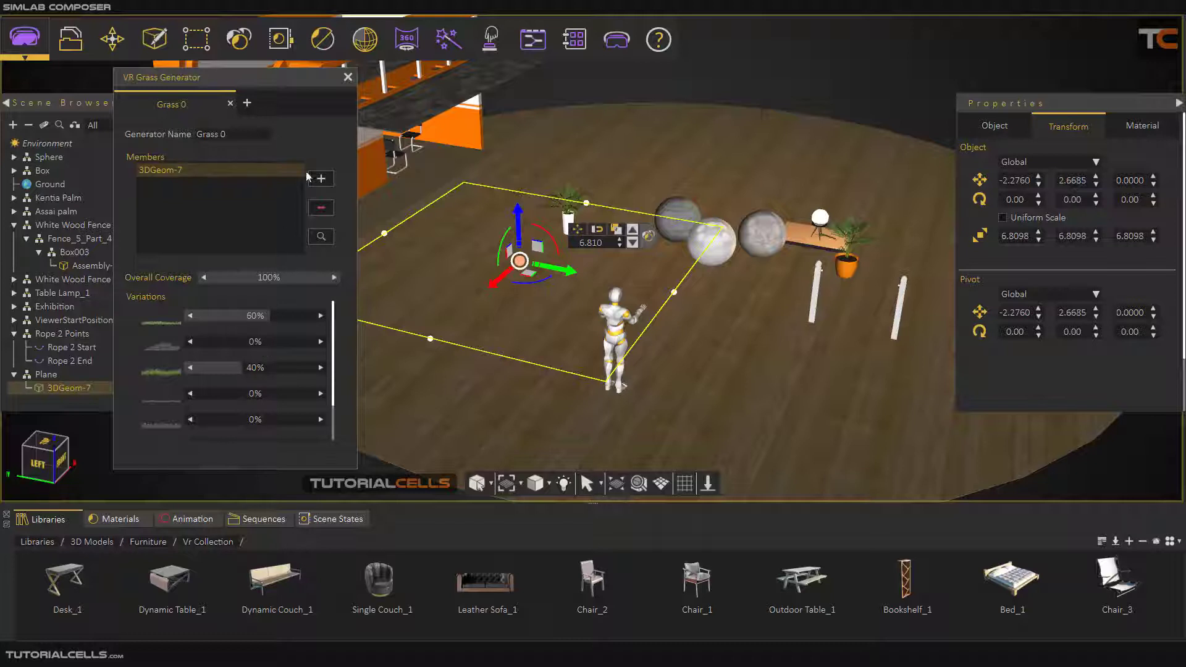
pyautogui.click(347, 79)
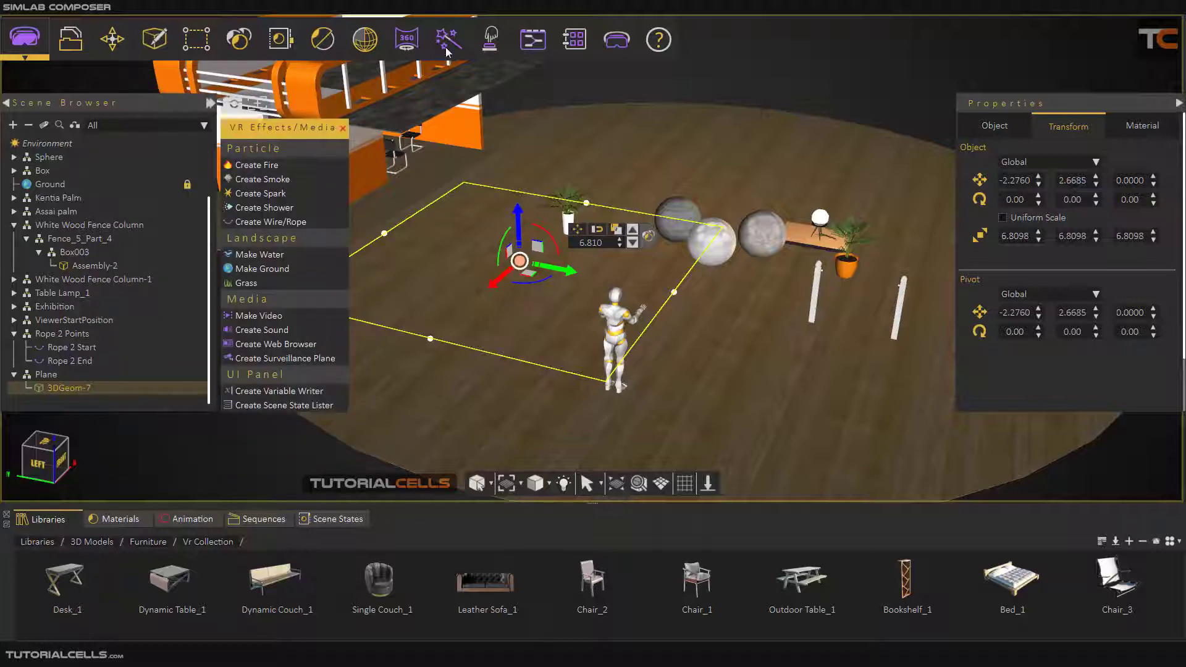
# Step: Preview the mixed grass in the VR viewer, and close the viewer without saving the scene
pyautogui.click(617, 39)
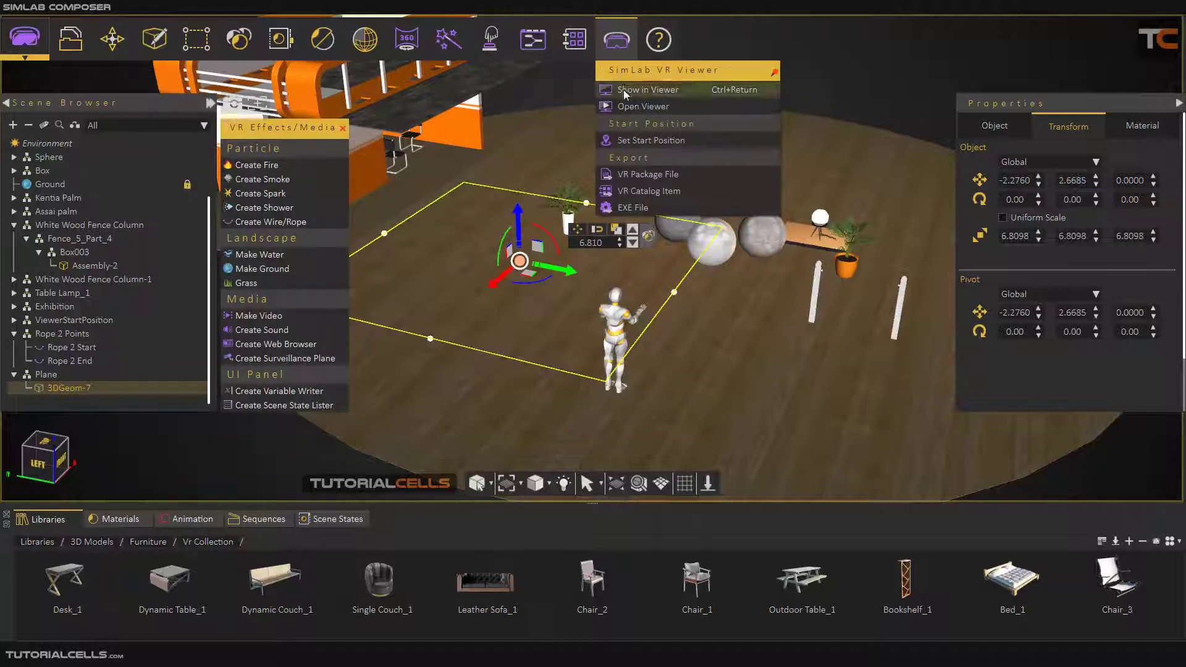
pyautogui.click(624, 90)
pyautogui.click(440, 294)
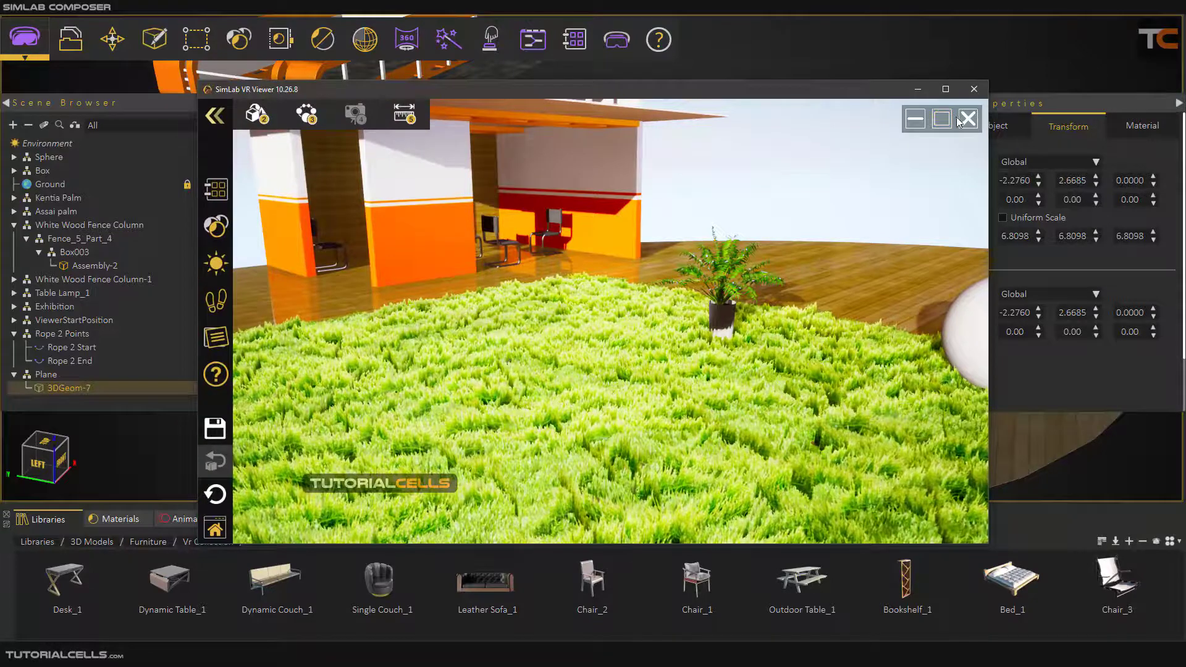
pyautogui.click(968, 120)
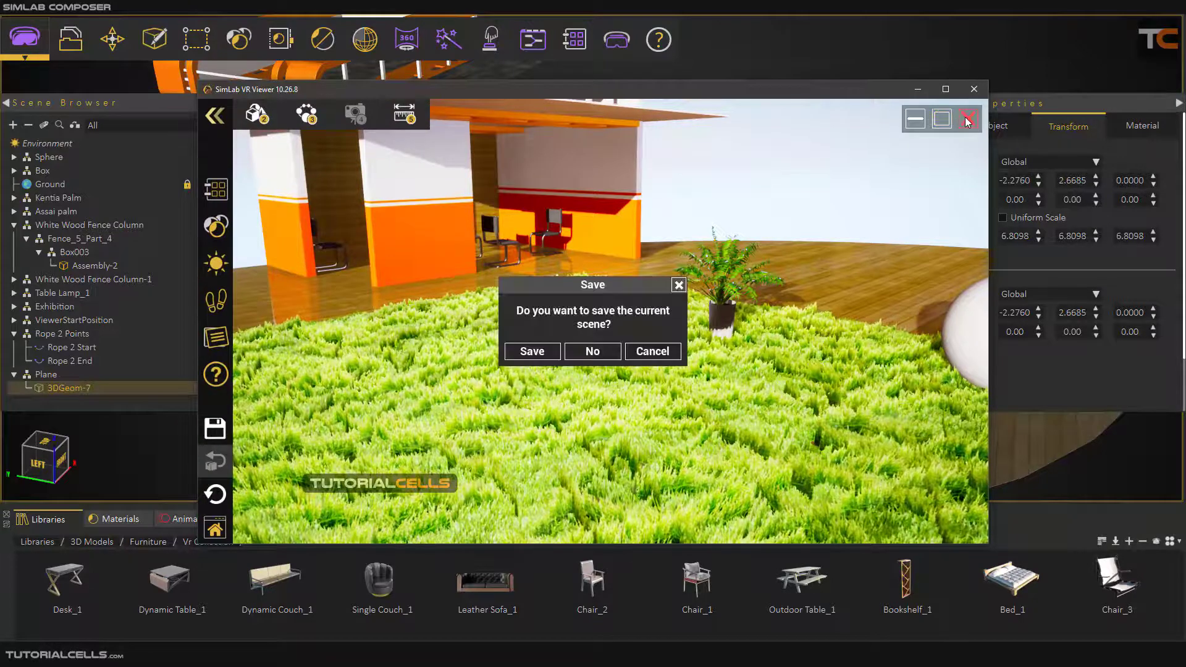
pyautogui.click(600, 353)
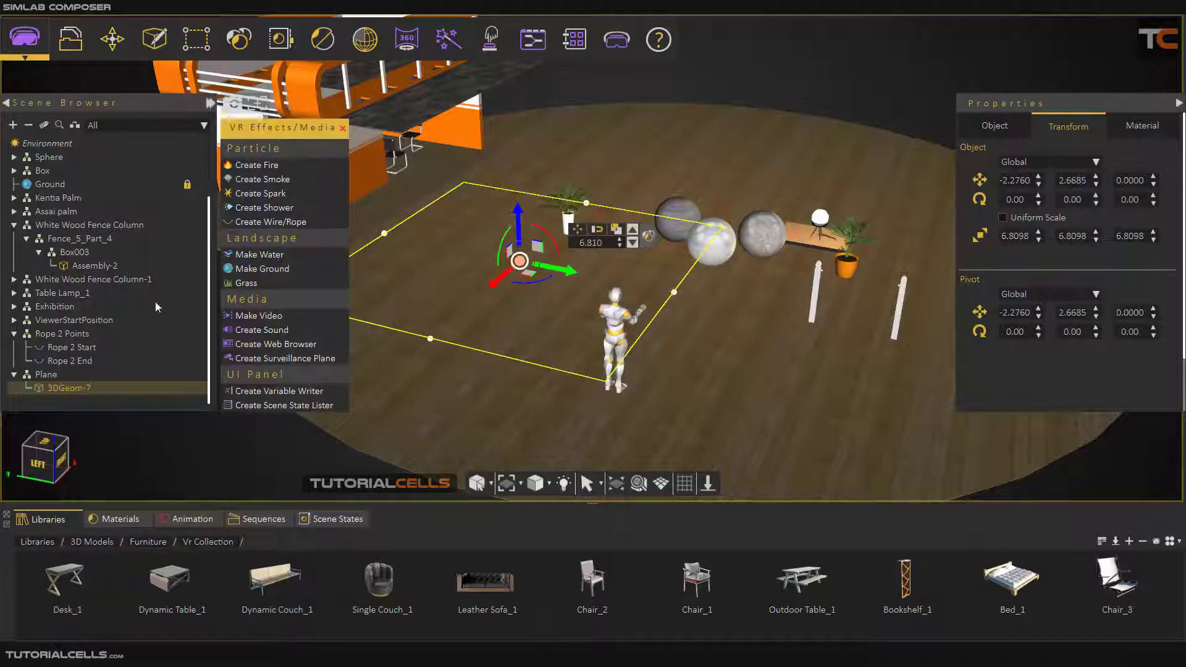
# Step: Delete the grass plane from the scene and clear the selection
pyautogui.click(50, 376)
pyautogui.click(516, 339)
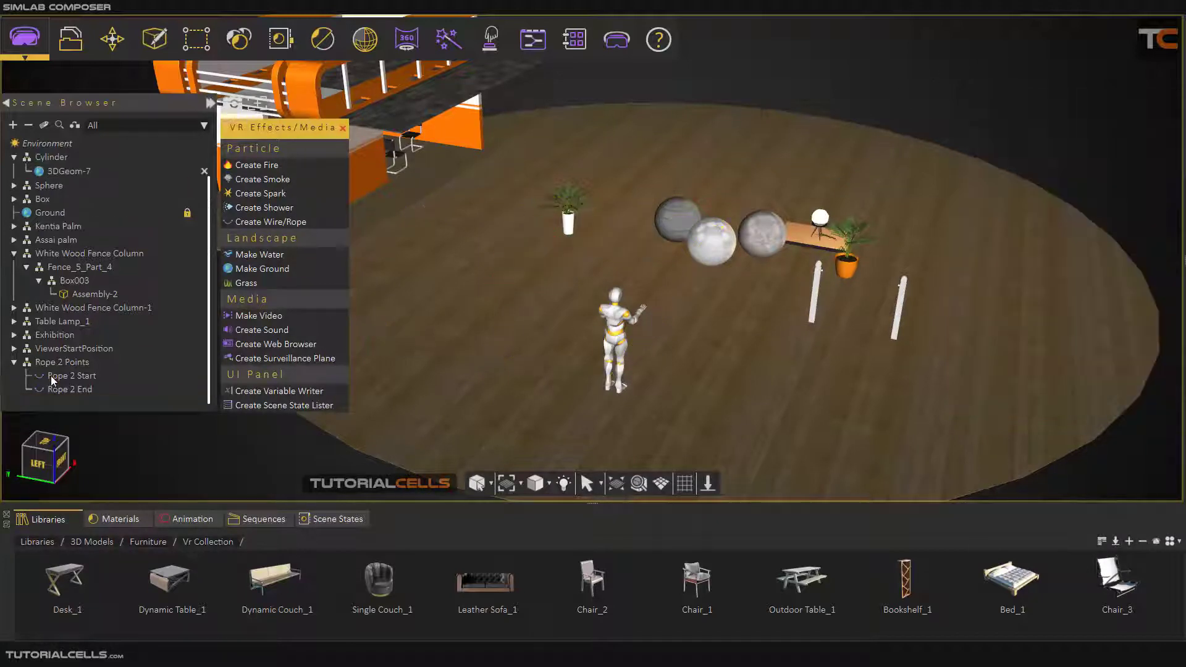